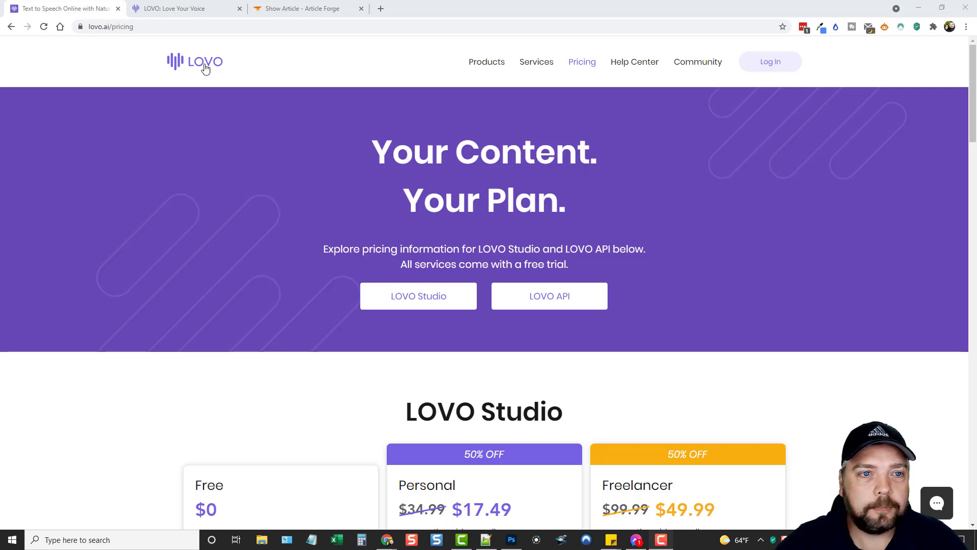
Step: Switch to LOVO Studio and look at its Library and Pronunciation Editor pages
left_click(173, 8)
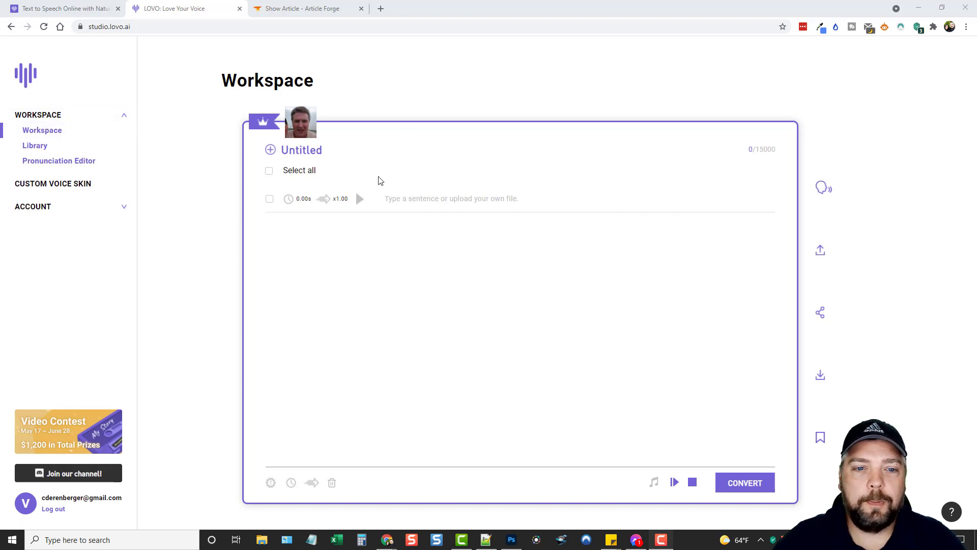
left_click(292, 149)
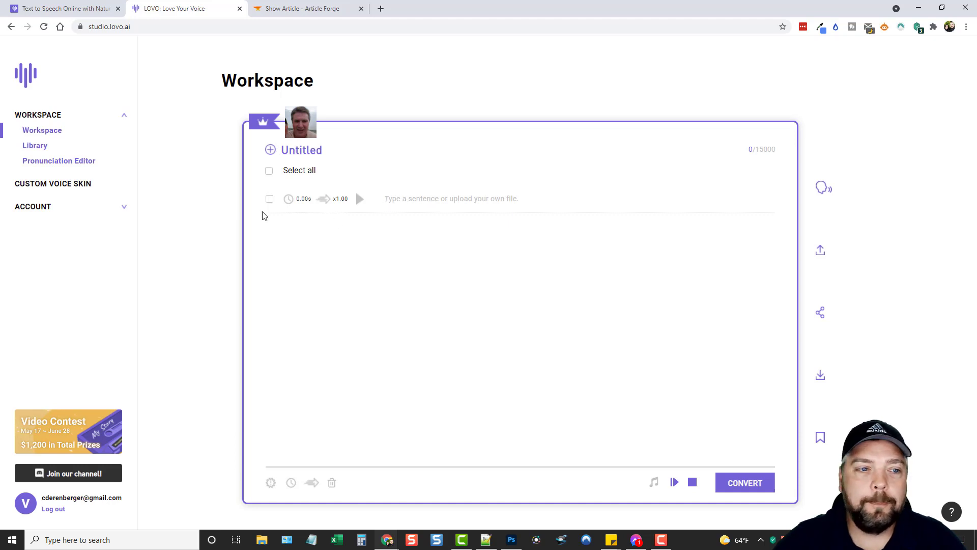
left_click(36, 147)
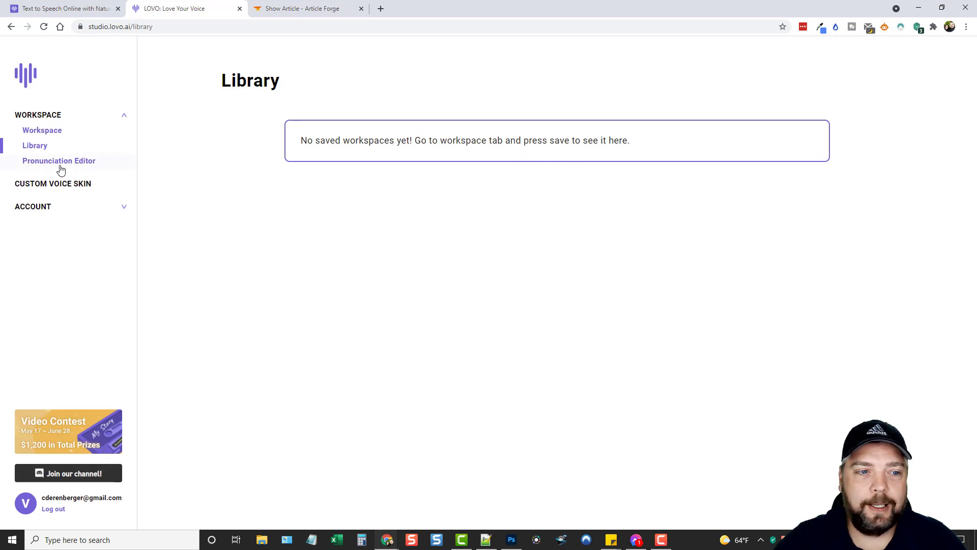
left_click(43, 161)
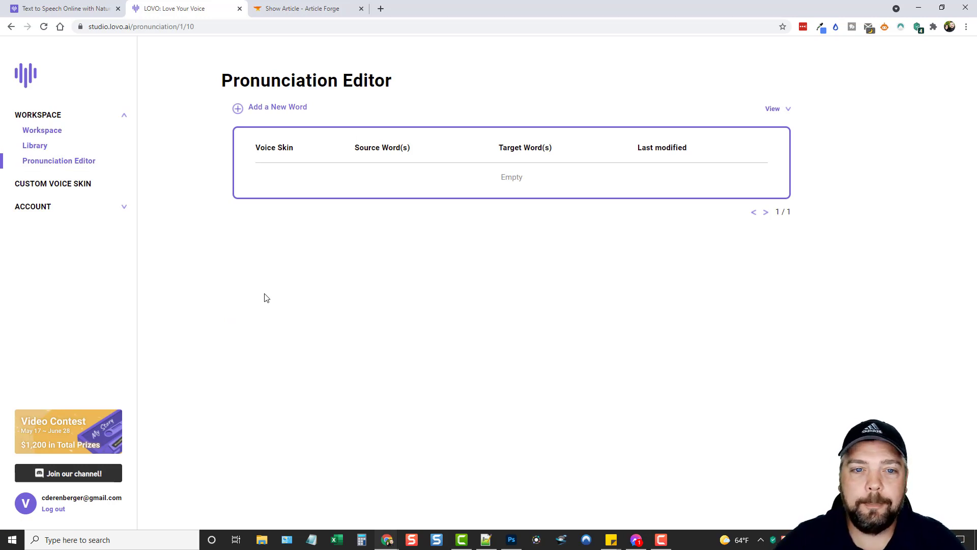
Step: Start a new pronunciation entry with the Gary Inskeep voice skin and inspect its spelling and pronunciation fields
left_click(260, 108)
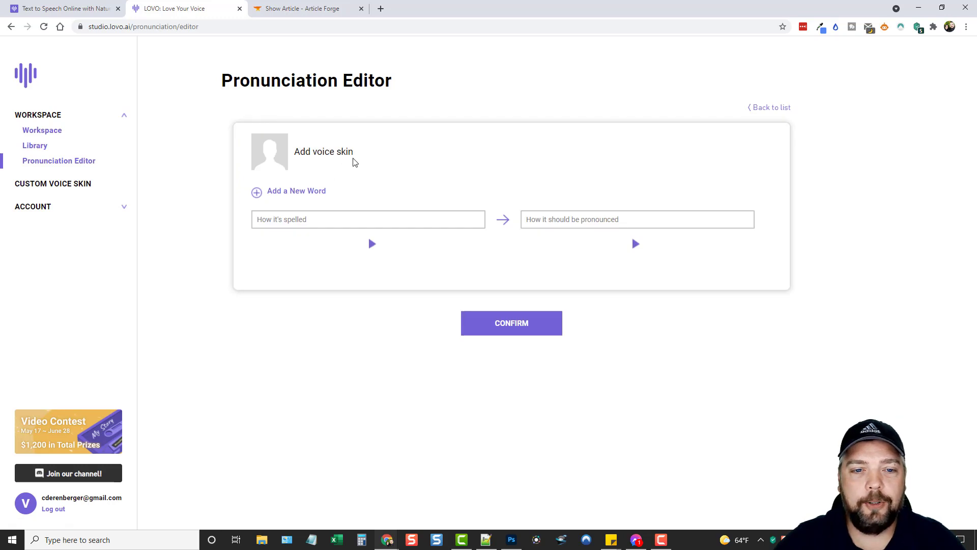
left_click(277, 153)
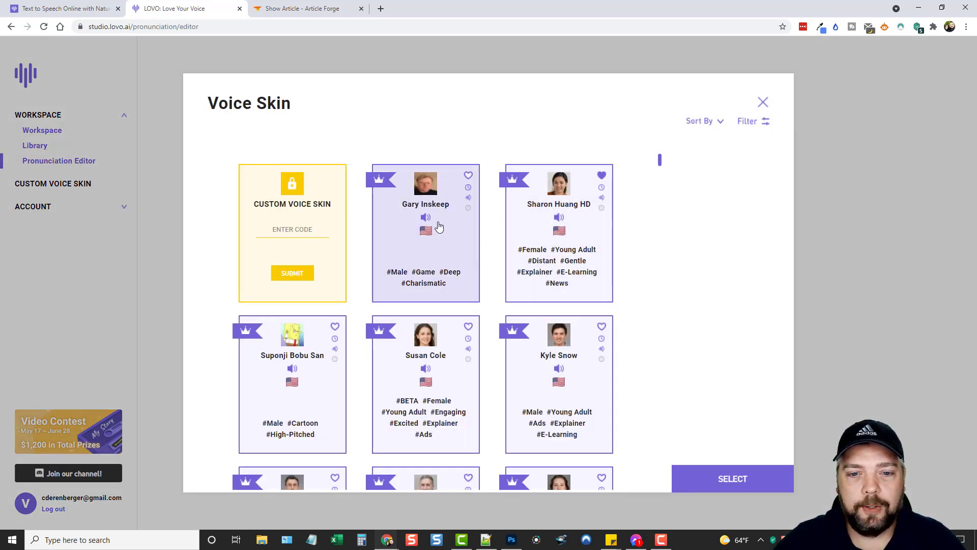
left_click(458, 234)
left_click(733, 480)
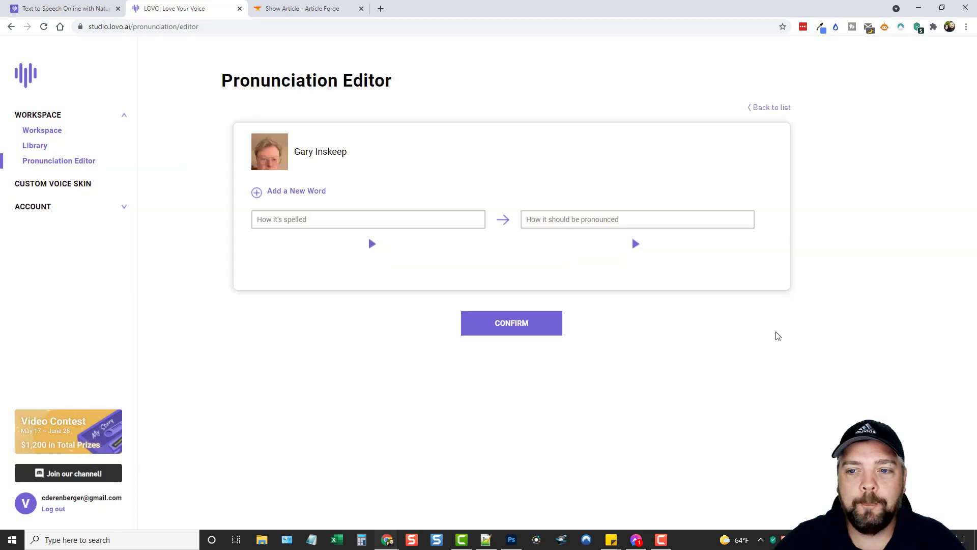
left_click(308, 219)
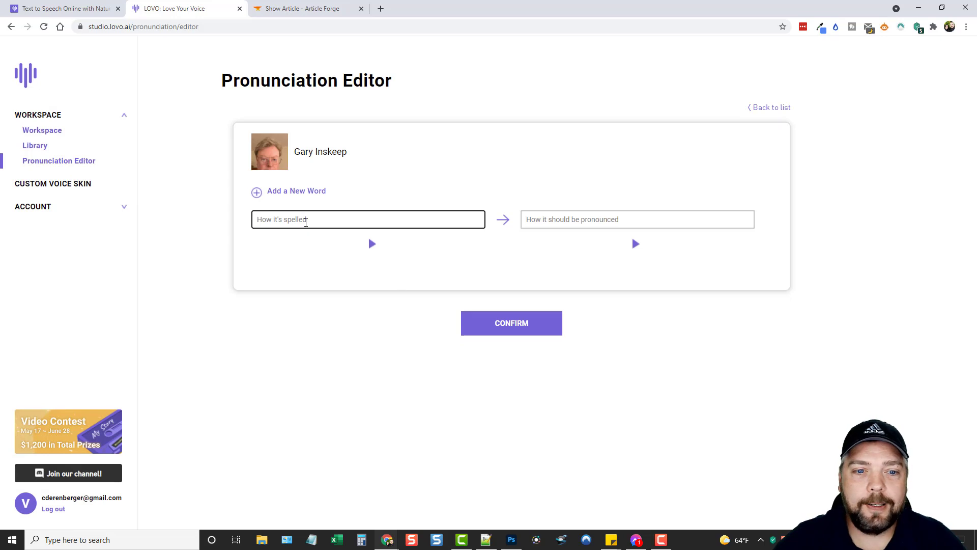
left_click(587, 215)
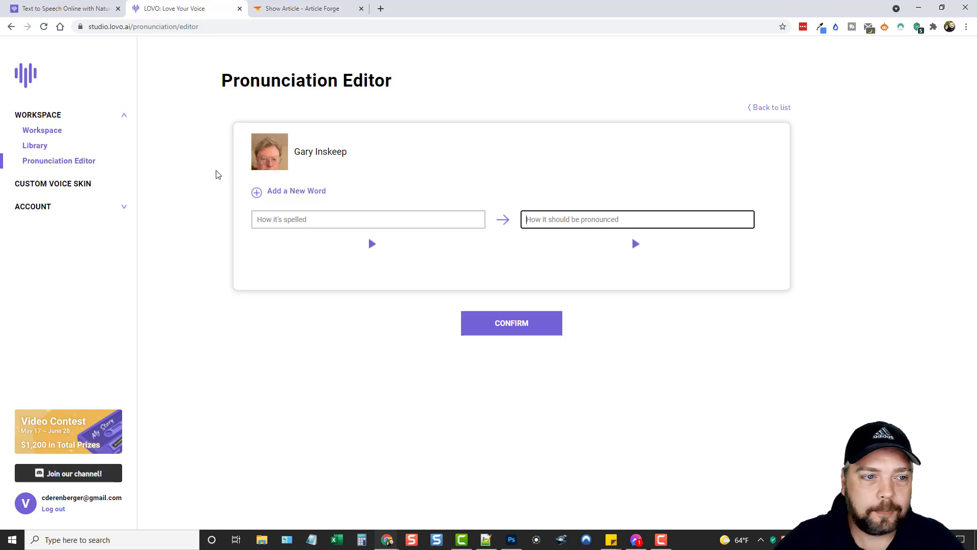
Step: Look over the custom voice skin page down to its pricing, then close that page
left_click(56, 190)
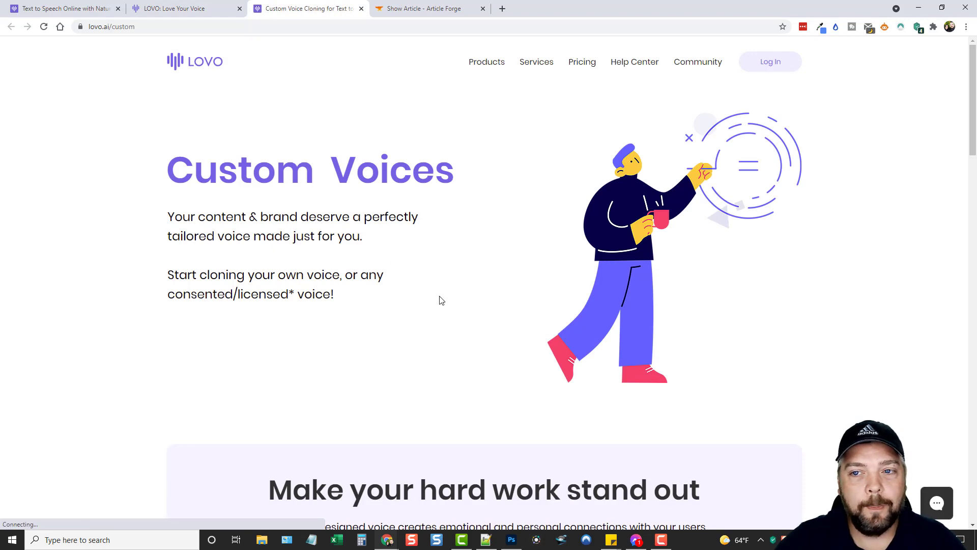
scroll(438, 302, "down", 12)
scroll(625, 390, "down", 10)
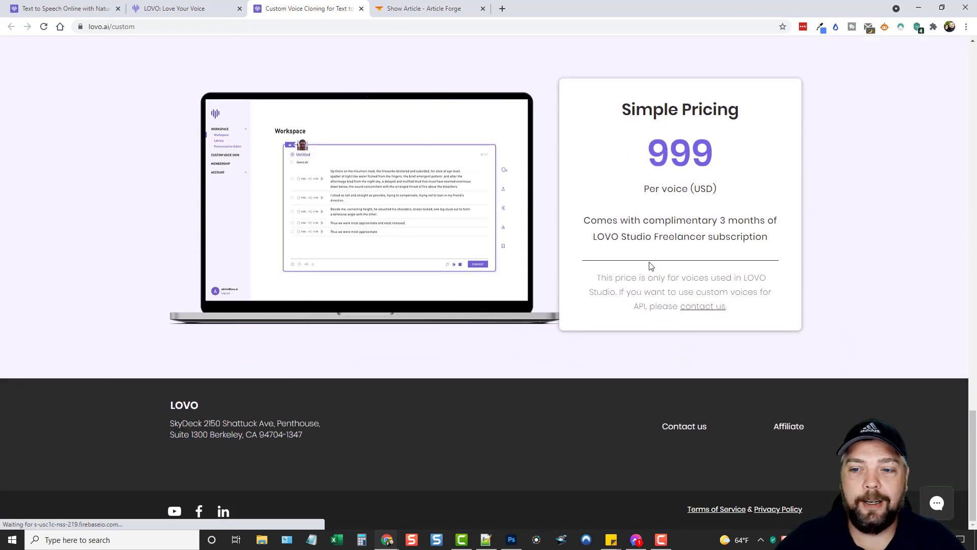
scroll(582, 335, "up", 10)
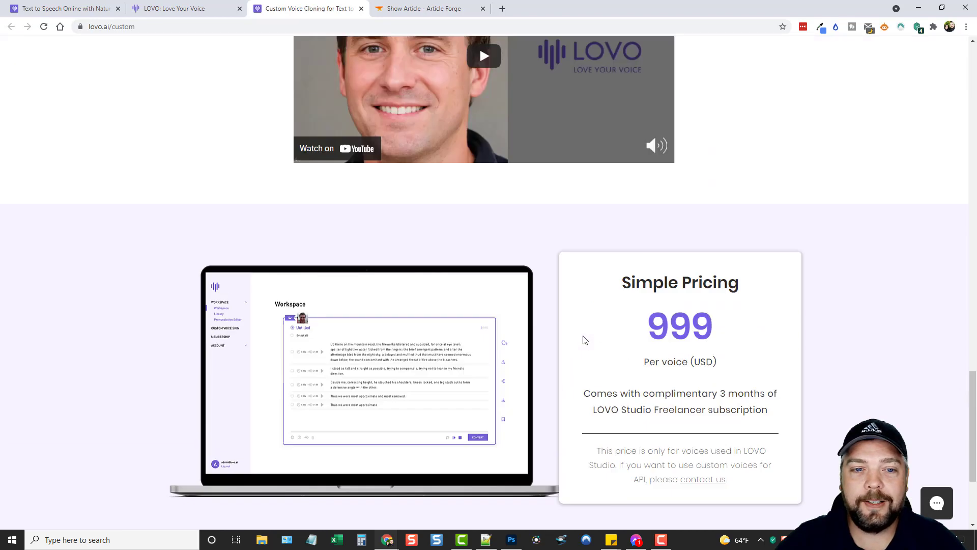
scroll(583, 336, "up", 8)
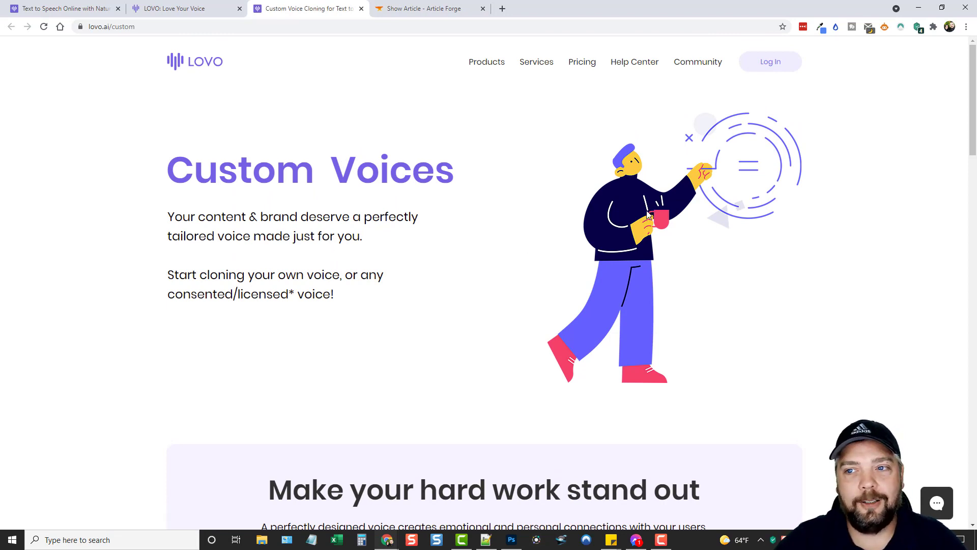
left_click(361, 9)
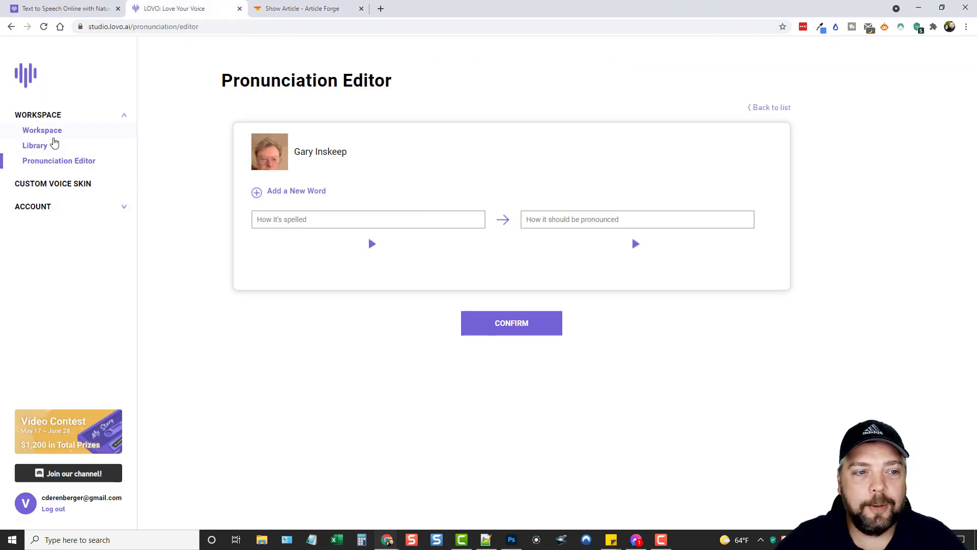
Step: Open the voice skin selection from the Workspace and browse the available voices and sorting options
left_click(42, 133)
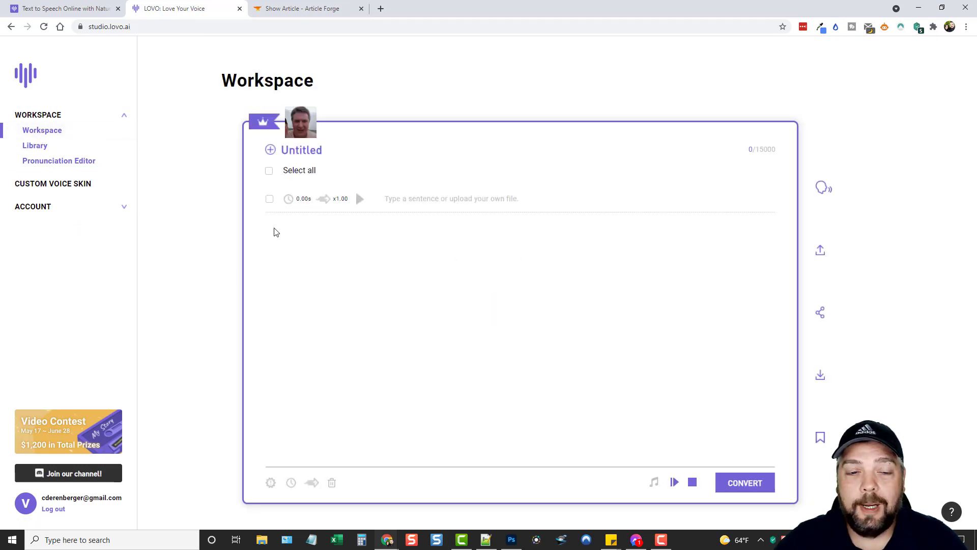
left_click(300, 128)
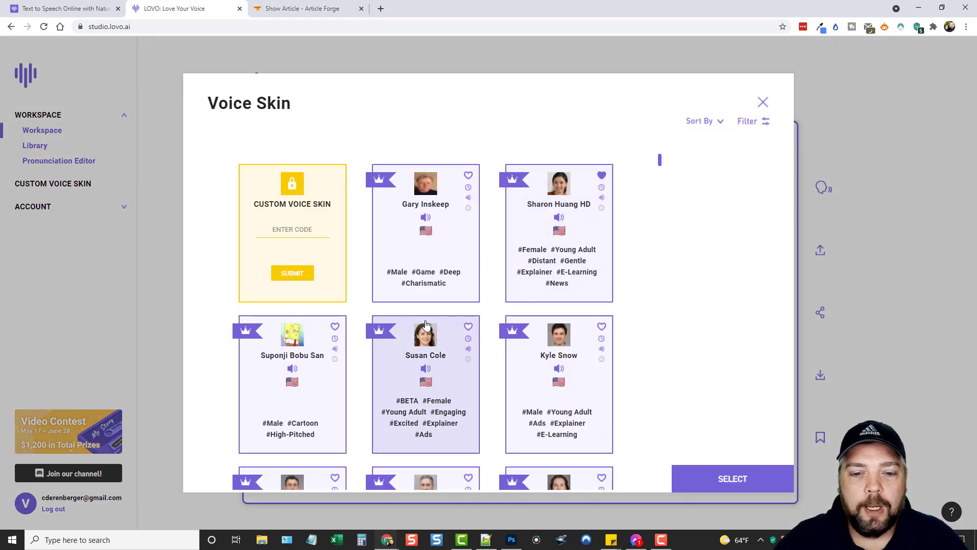
scroll(426, 325, "down", 13)
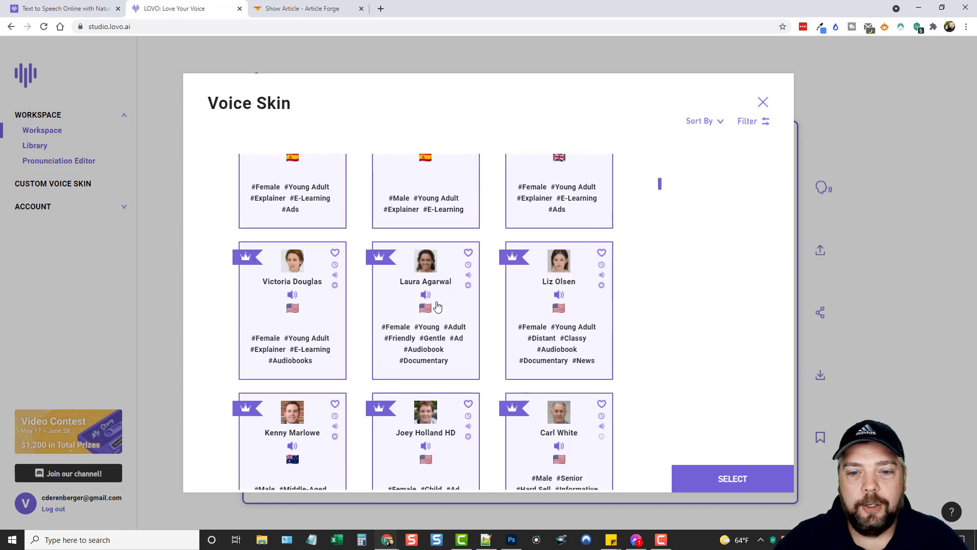
scroll(437, 306, "down", 6)
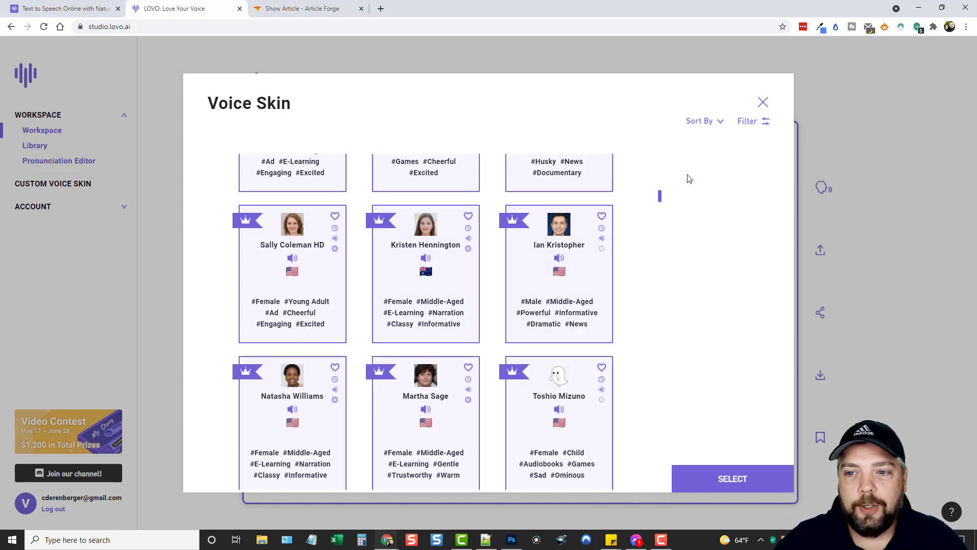
left_click(707, 123)
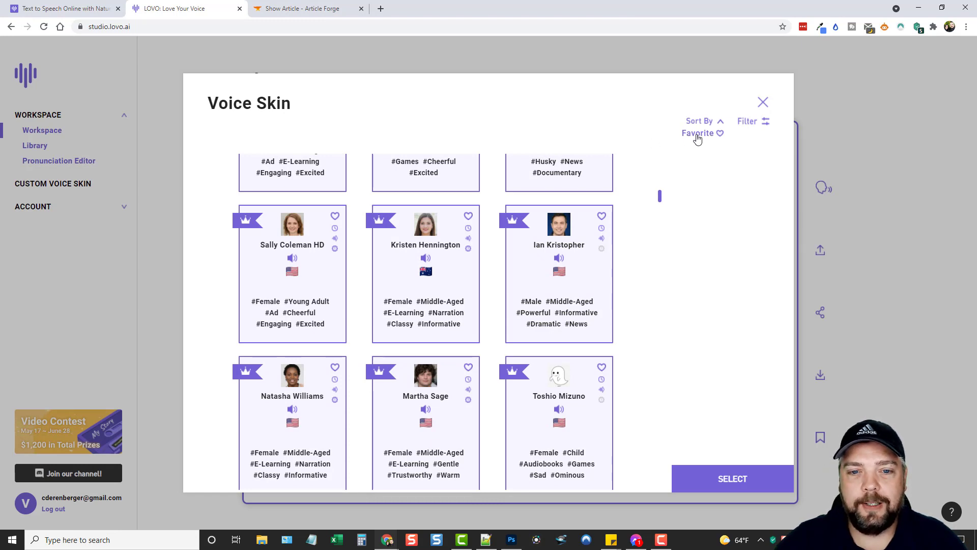
Step: Filter the voice skins by gender Male and accent American
left_click(754, 125)
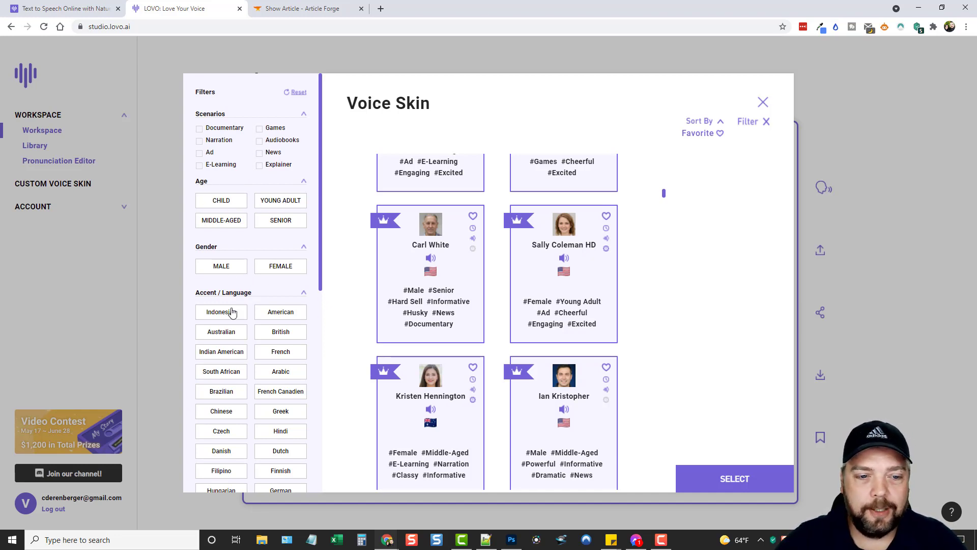
scroll(244, 288, "down", 2)
scroll(263, 248, "down", 2)
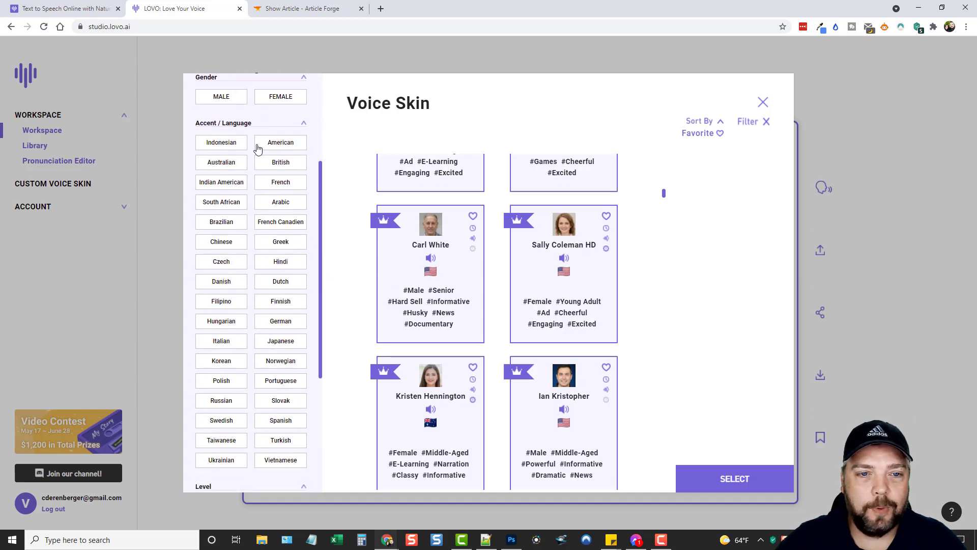
scroll(239, 289, "down", 2)
scroll(239, 289, "down", 3)
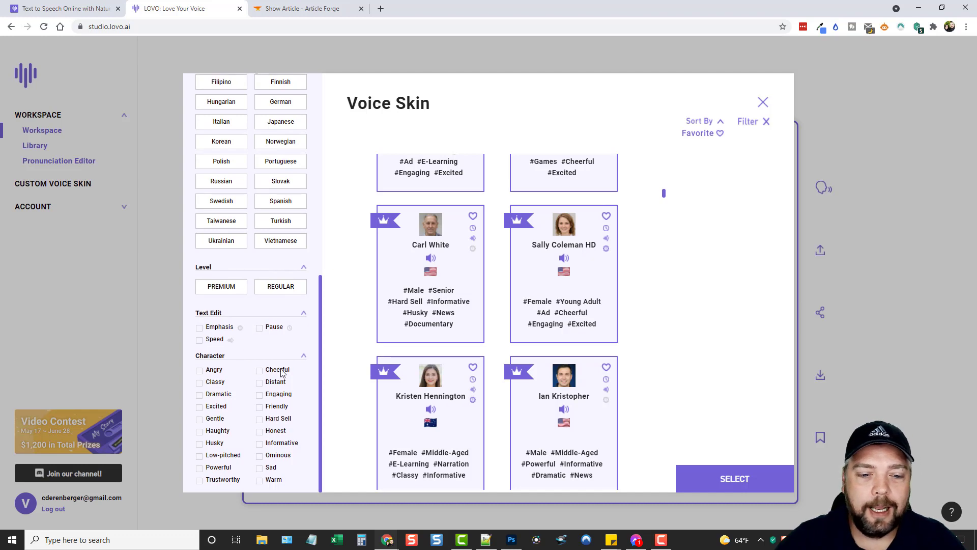
scroll(297, 390, "up", 8)
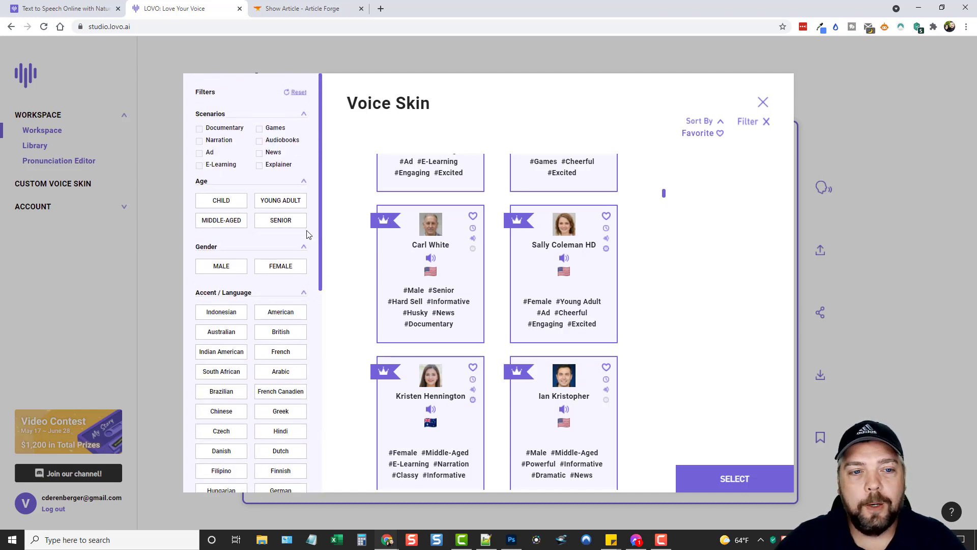
left_click(218, 270)
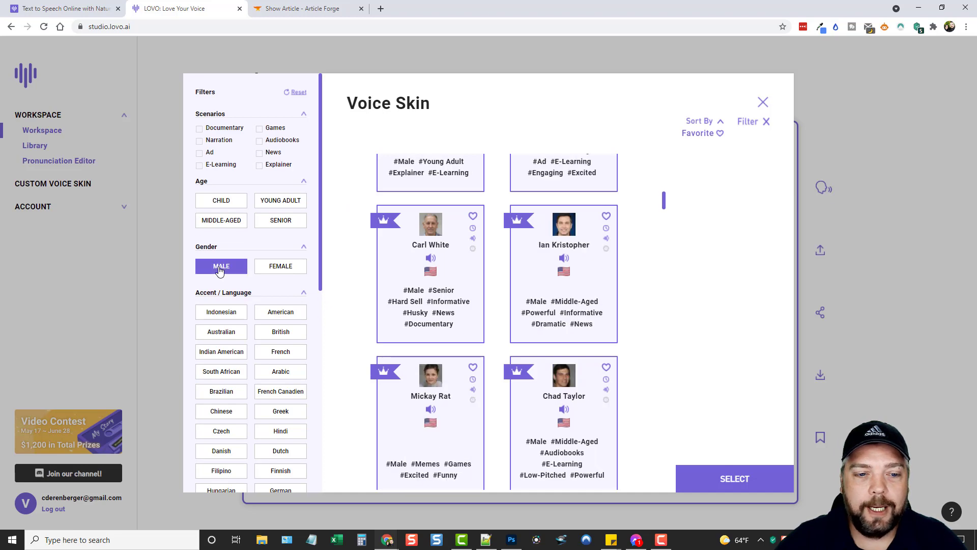
left_click(280, 312)
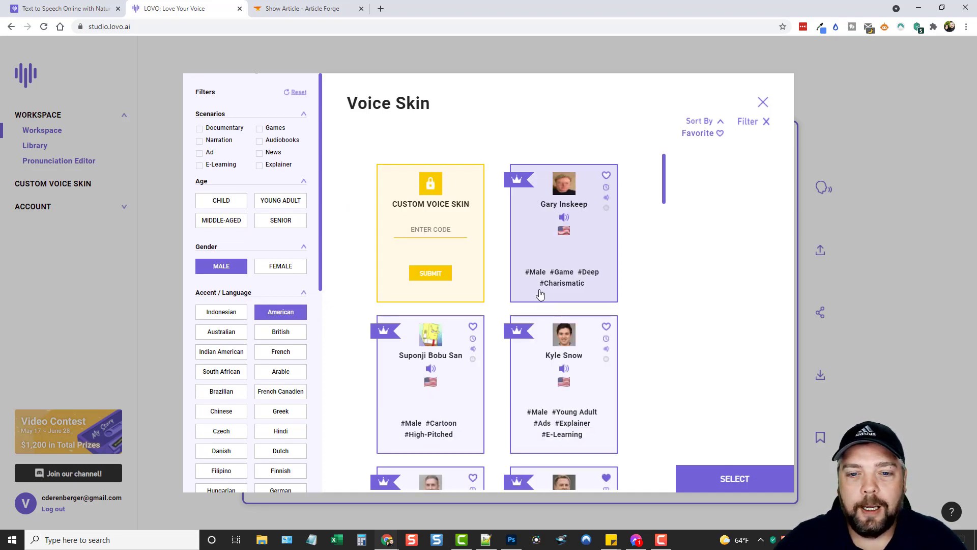
Step: Listen to the sample clips of the Gary Inskeep and Charlie Carter HD voice skins
scroll(541, 298, "down", 10)
scroll(539, 294, "up", 10)
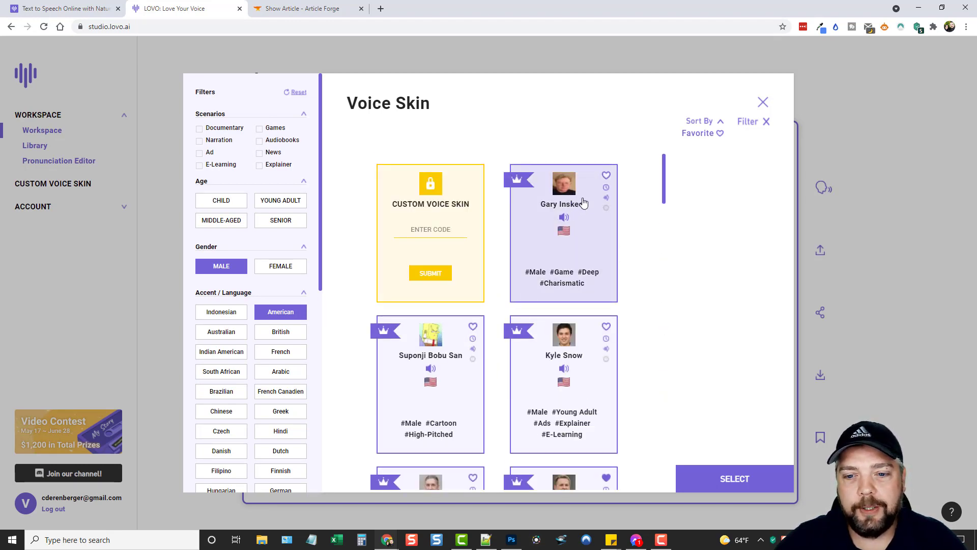
left_click(565, 219)
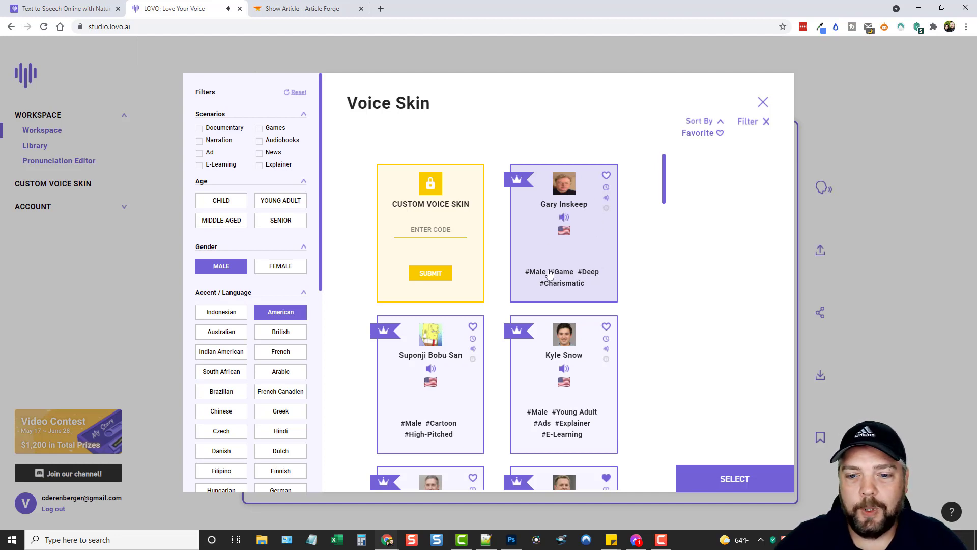
scroll(577, 289, "down", 3)
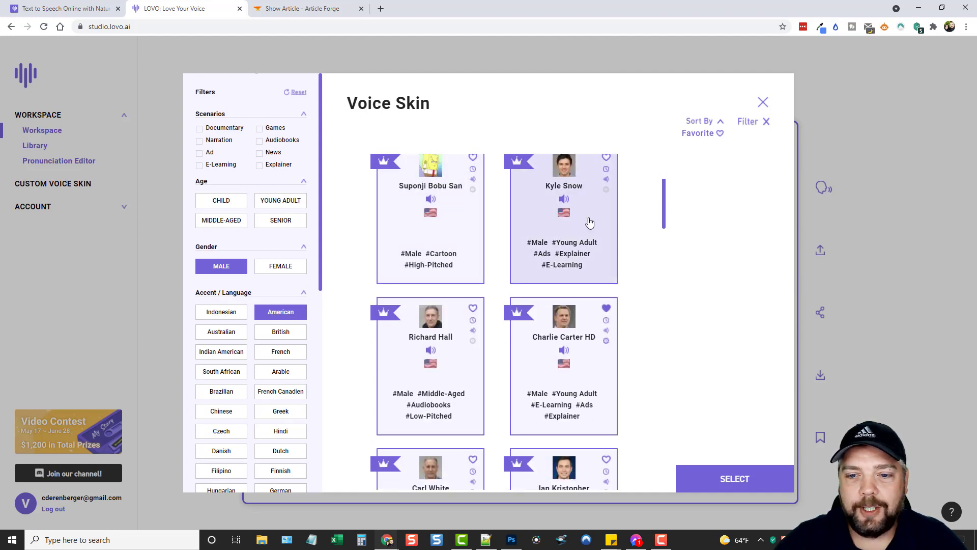
scroll(486, 257, "down", 2)
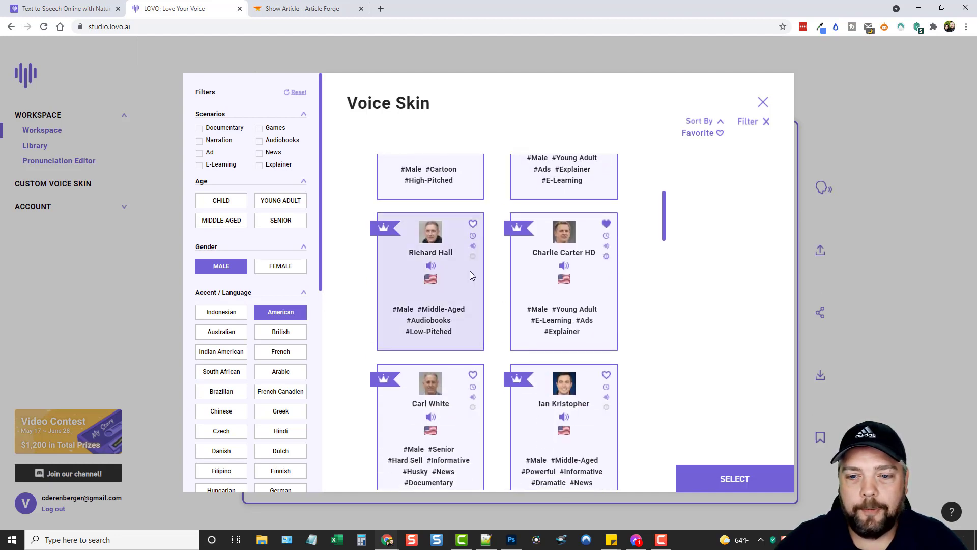
left_click(563, 265)
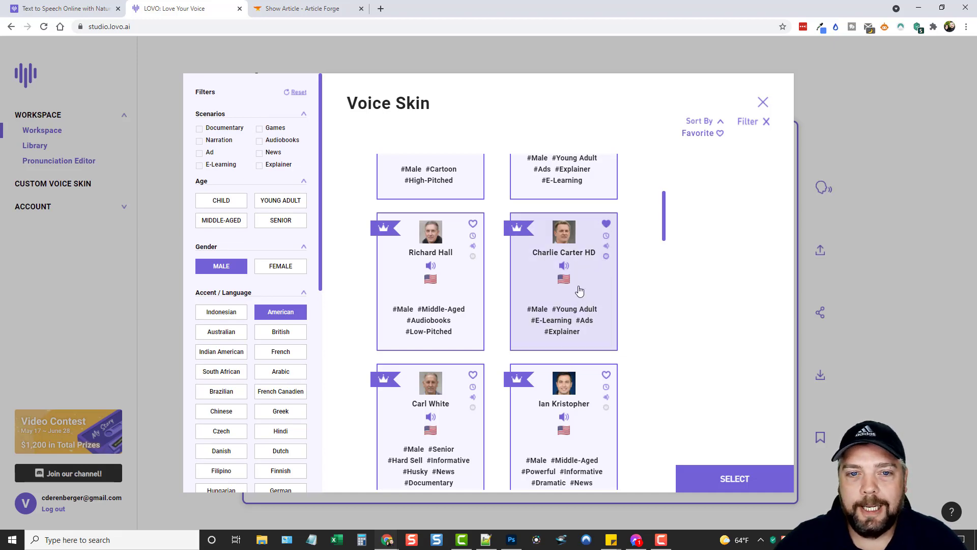
Step: Set Charlie Carter HD as the voice skin for the untitled workspace
scroll(593, 306, "down", 3)
scroll(592, 326, "up", 4)
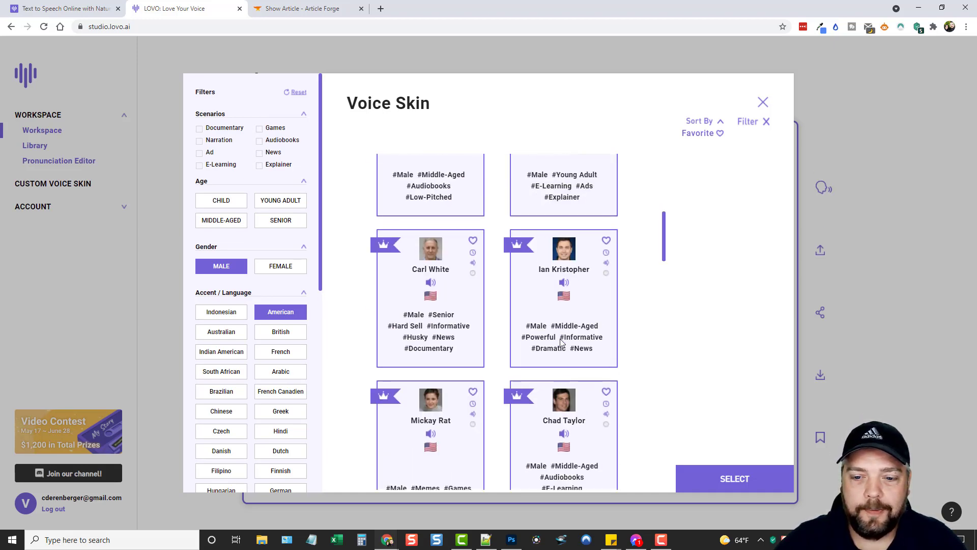
scroll(592, 347, "down", 1)
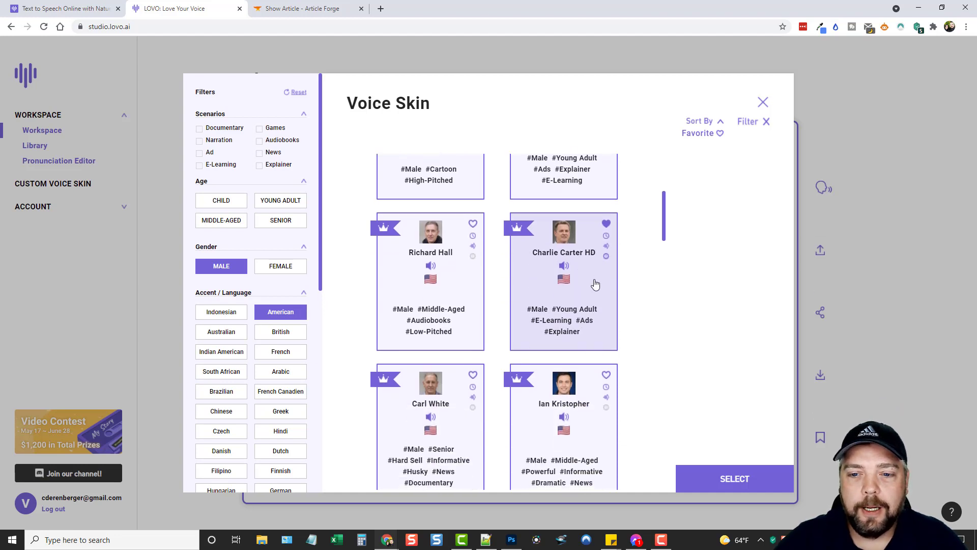
left_click(593, 283)
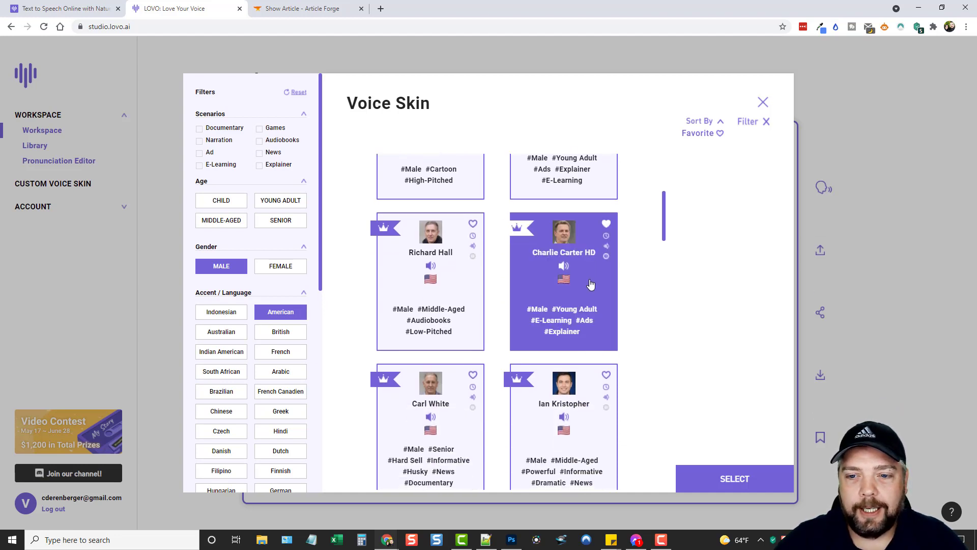
left_click(731, 480)
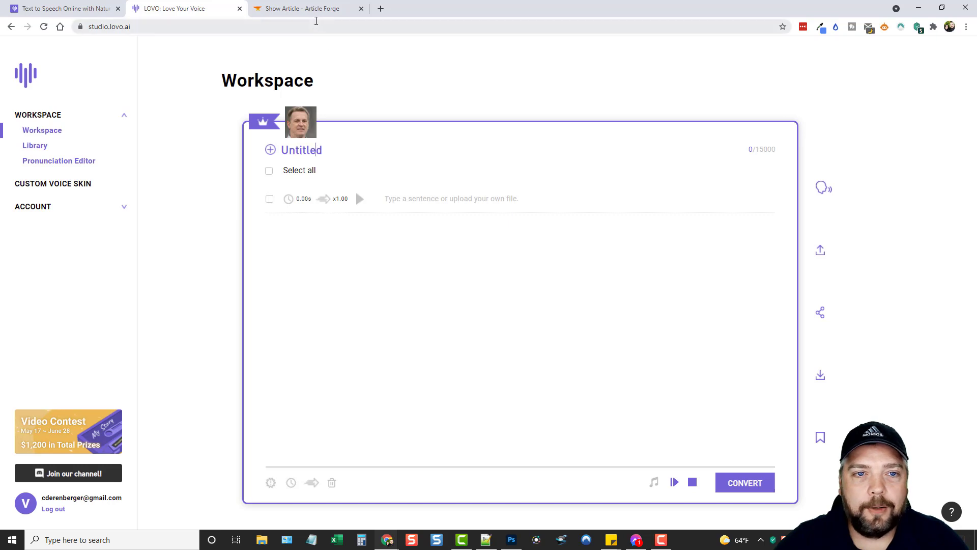
Step: Switch to the Article Forge article and copy its first two paragraphs
left_click(309, 16)
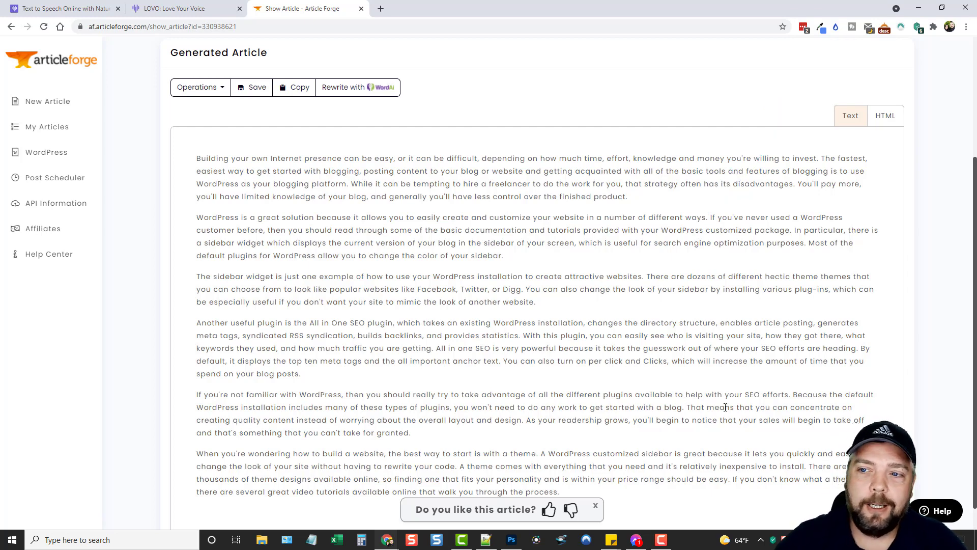
left_click(252, 182)
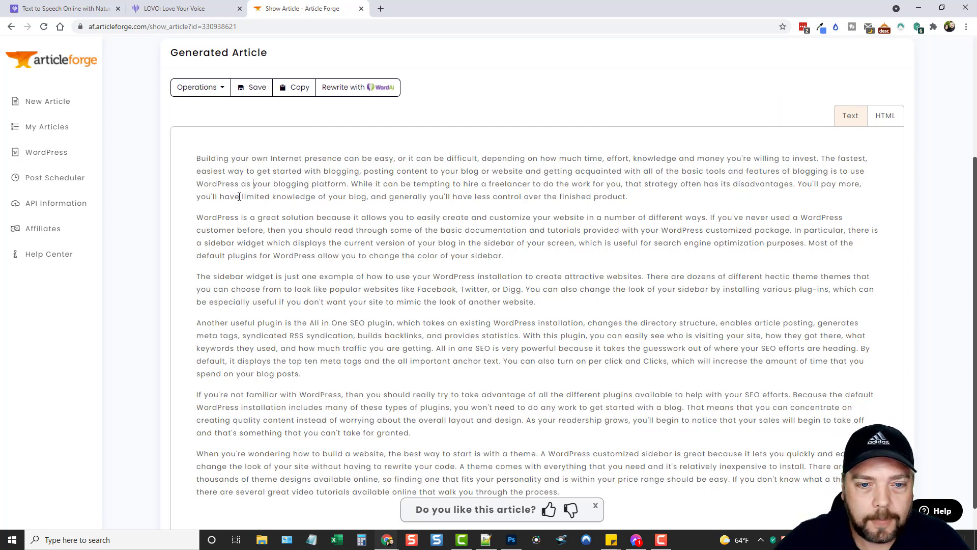
left_click_drag(198, 157, 509, 257)
right_click(509, 228)
left_click(529, 269)
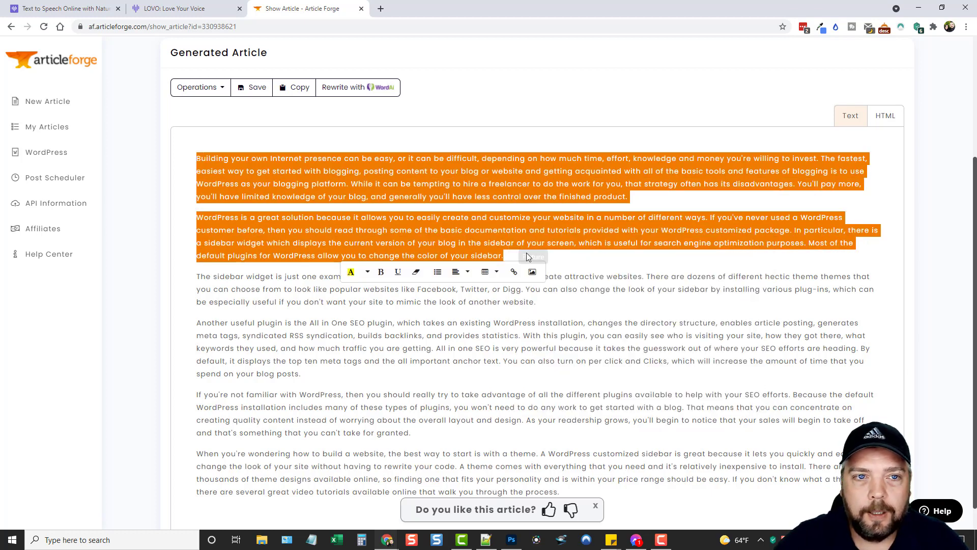
Step: Return to LOVO Studio, paste the copied paragraphs into the untitled workspace, and check the split sentences and character count
left_click(173, 8)
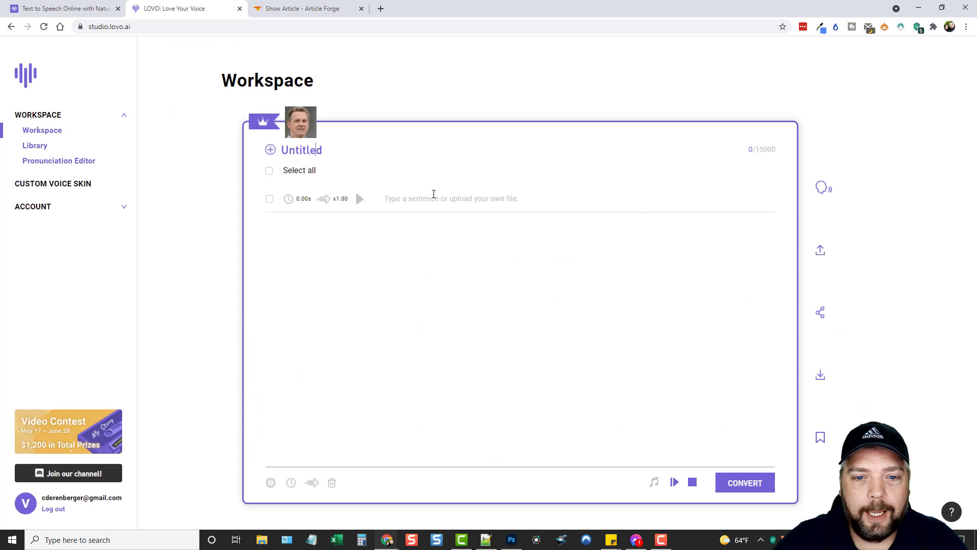
right_click(426, 200)
left_click(448, 279)
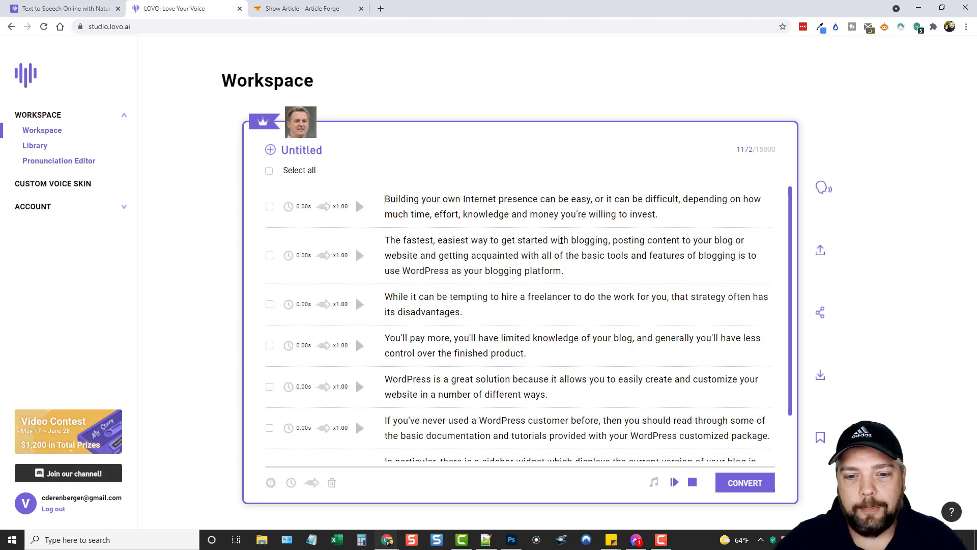
scroll(529, 311, "down", 1)
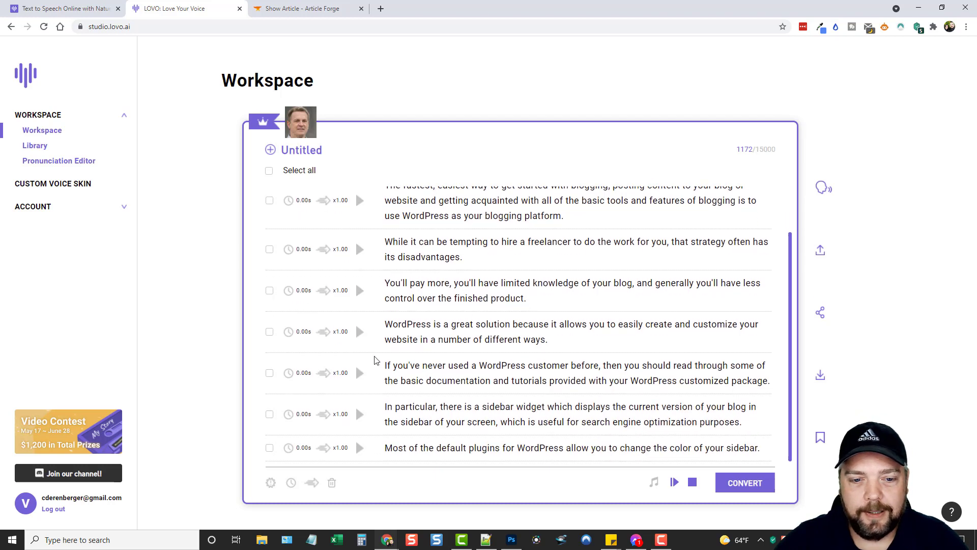
scroll(308, 311, "up", 1)
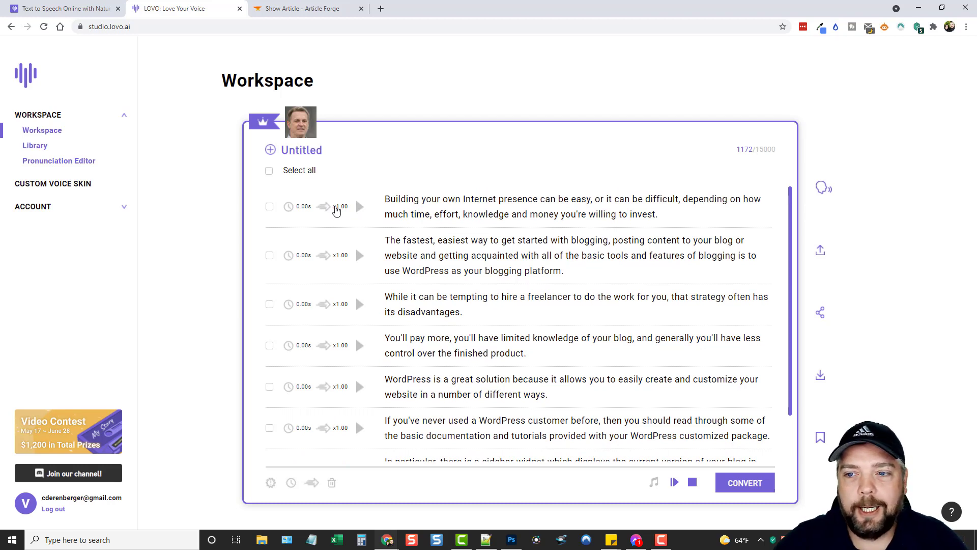
left_click_drag(739, 151, 774, 152)
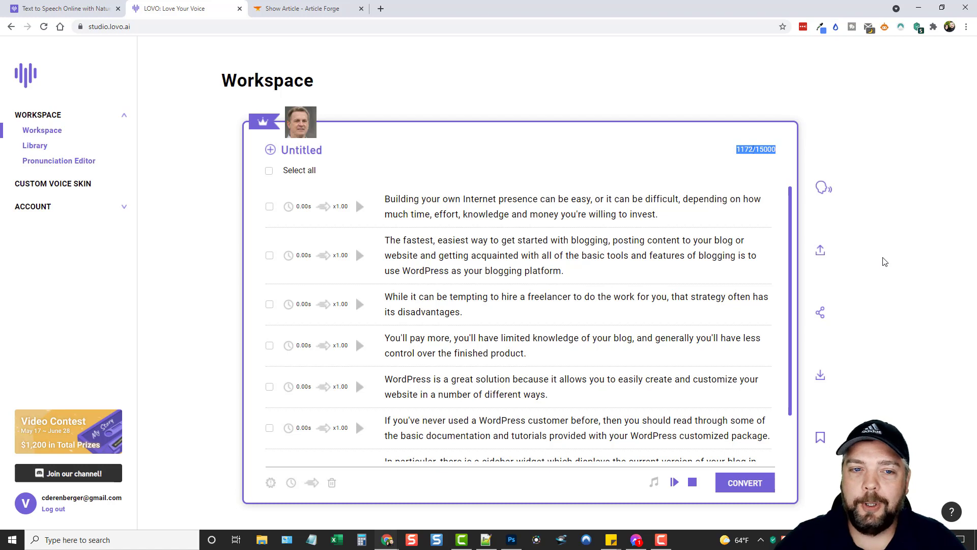
left_click(894, 259)
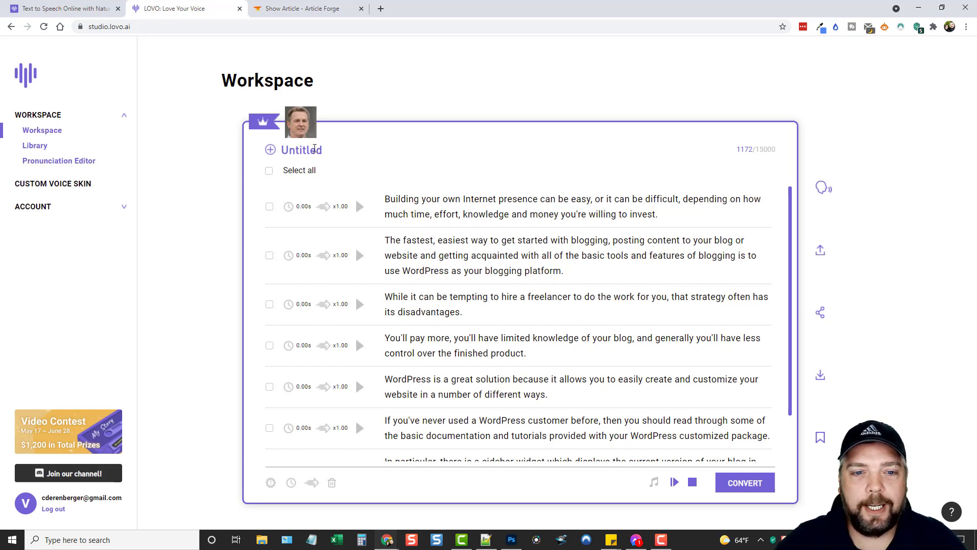
Step: Rename the untitled workspace as "Building Website"
left_click_drag(330, 154, 283, 154)
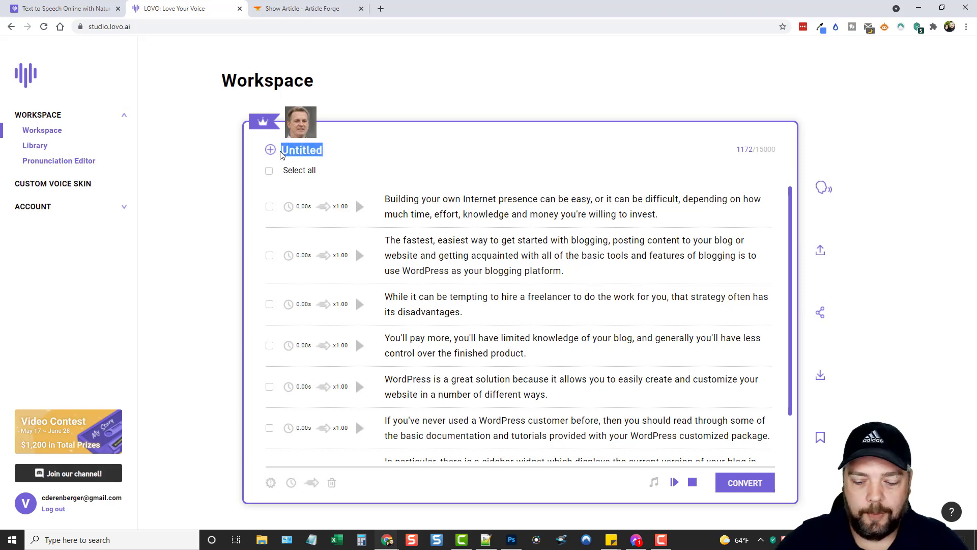
type("Wwe")
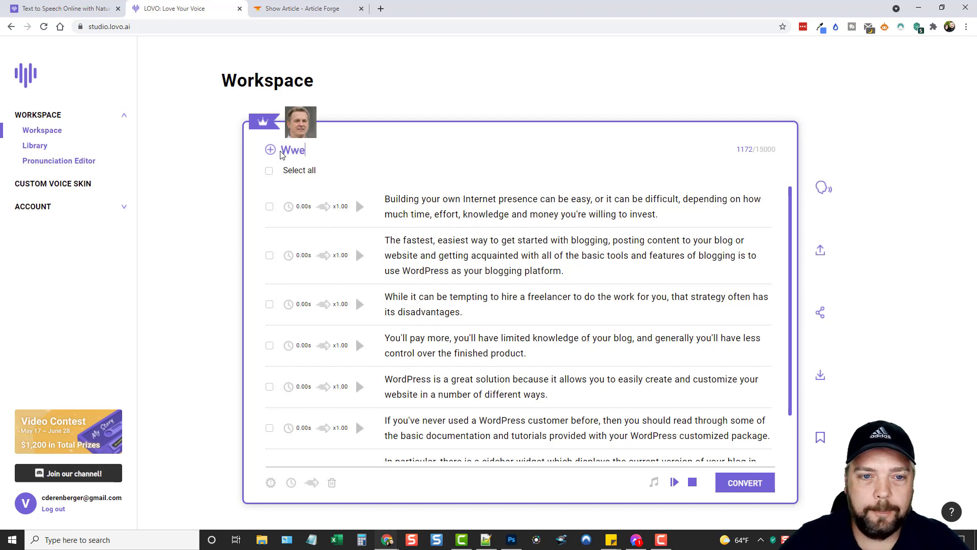
key("ctrl+a")
type("Buil")
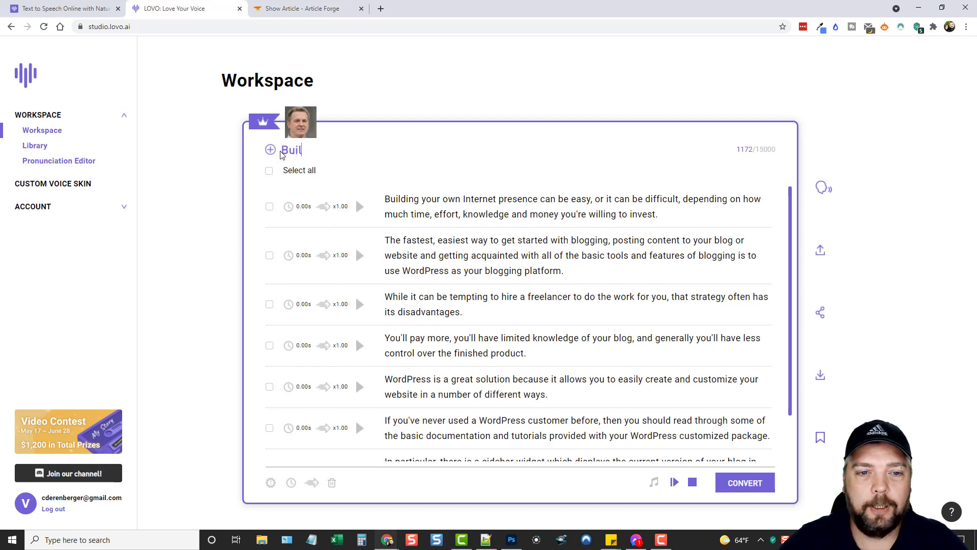
type("ding Website")
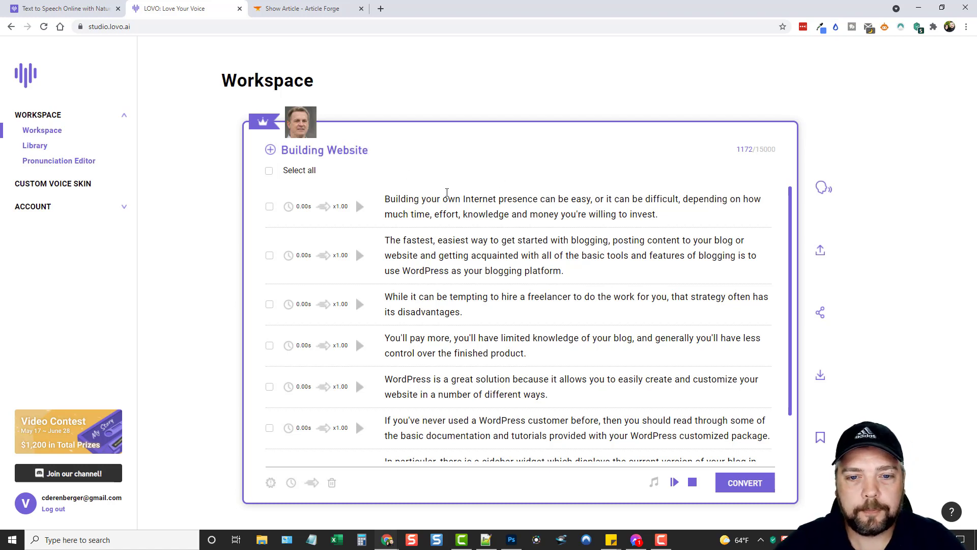
Step: Convert all sentences in the Building Website workspace to speech and play back the generated audio
left_click(269, 171)
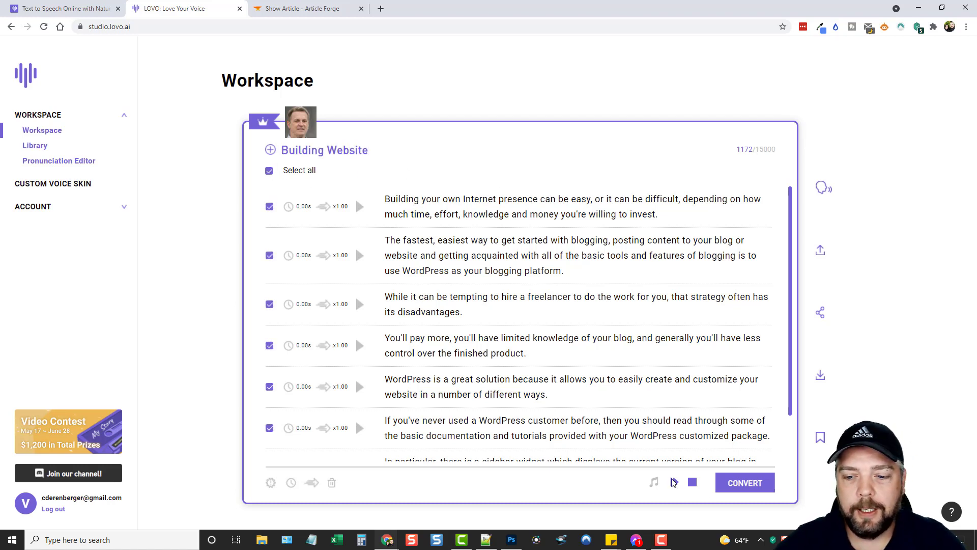
left_click(741, 483)
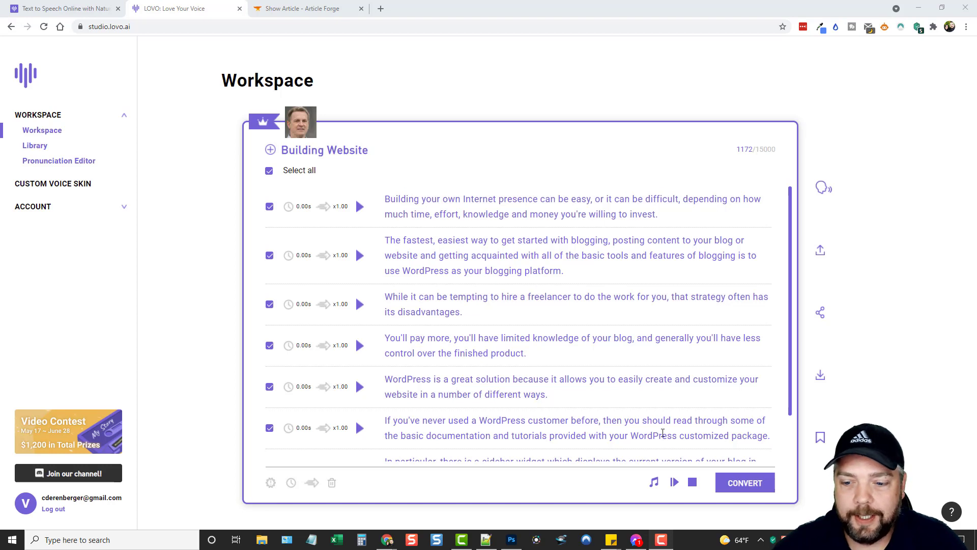
left_click(674, 482)
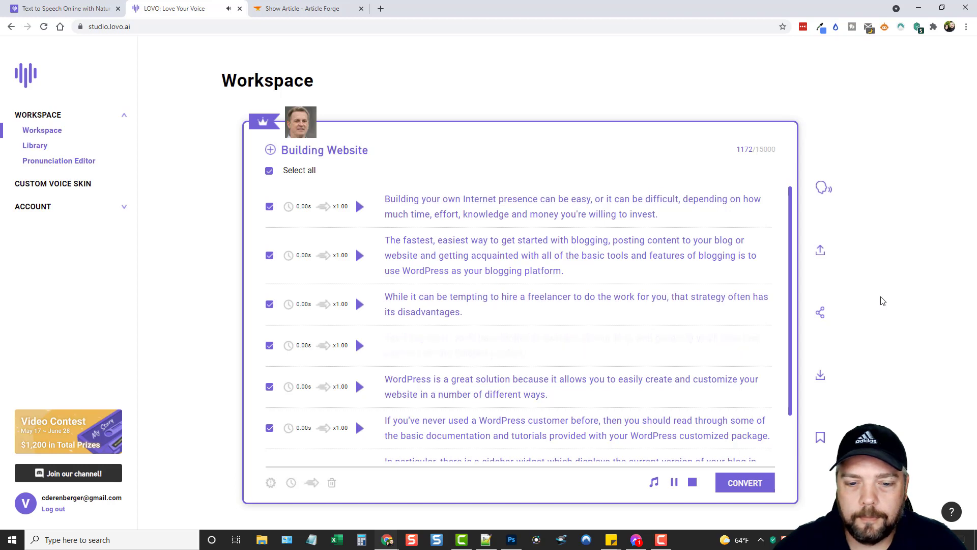
left_click(526, 359)
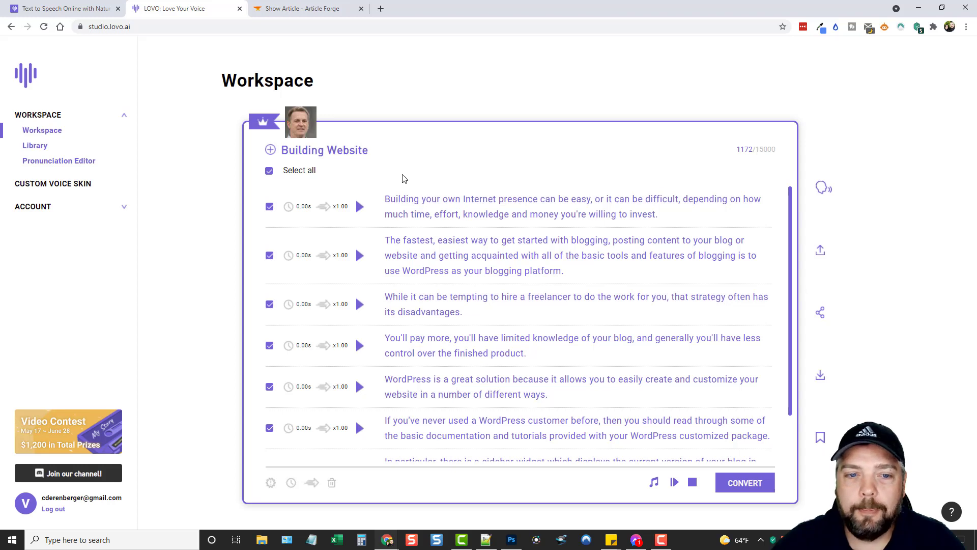
Step: Reopen the workspace's voice skin selection and change the gender filter from Male to Female
left_click(301, 122)
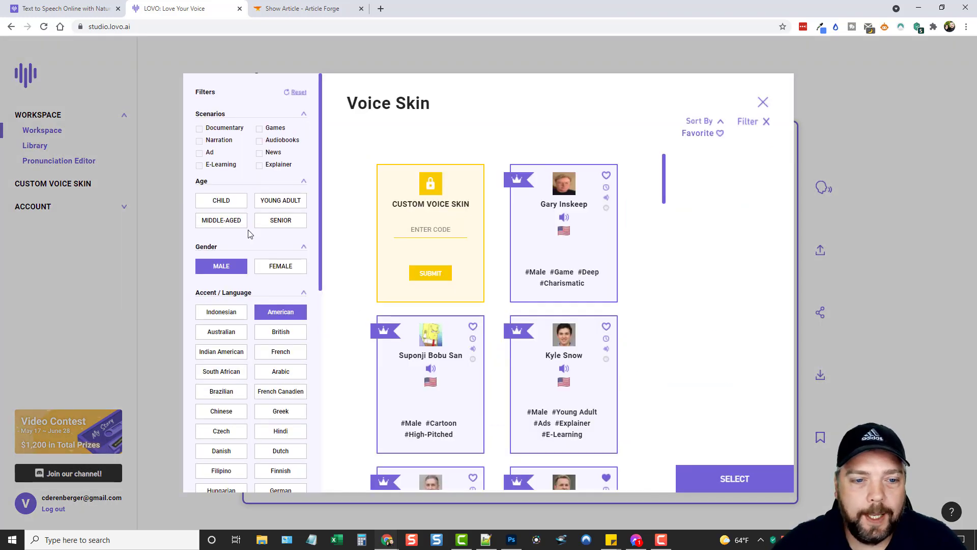
left_click(280, 267)
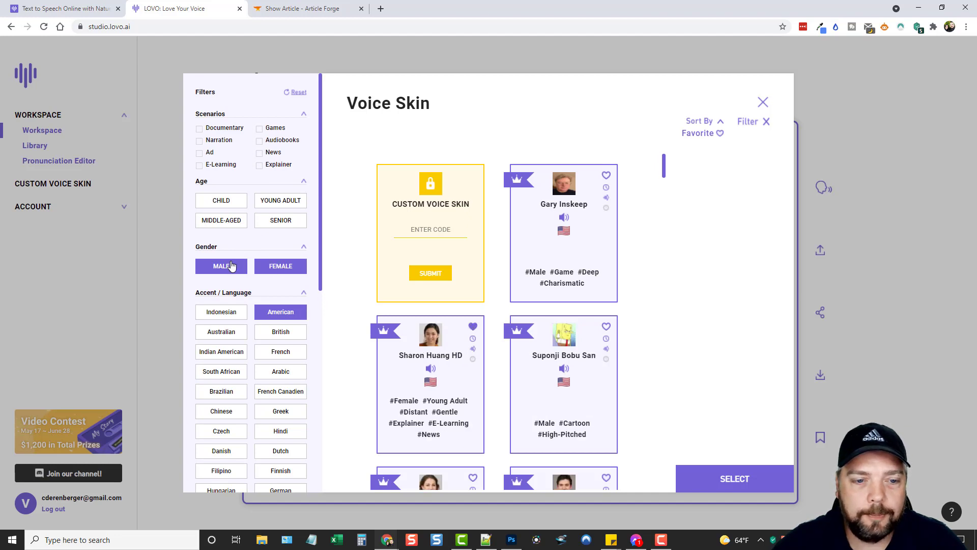
left_click(232, 266)
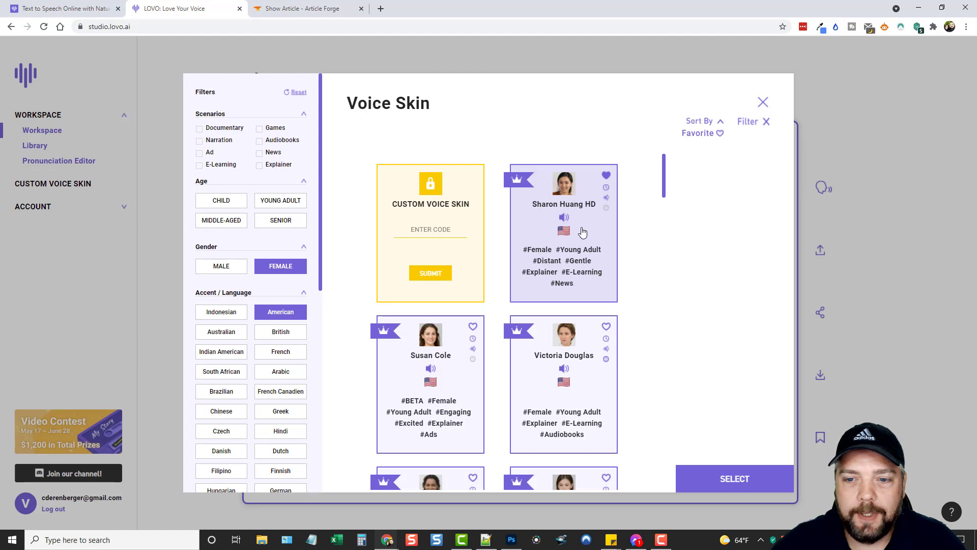
Step: Listen to the Sharon Huang HD, Susan Cole, Victoria Douglas, Laura Agarwal and Liz Olsen samples, and browse the remaining female American voice skins
left_click(564, 218)
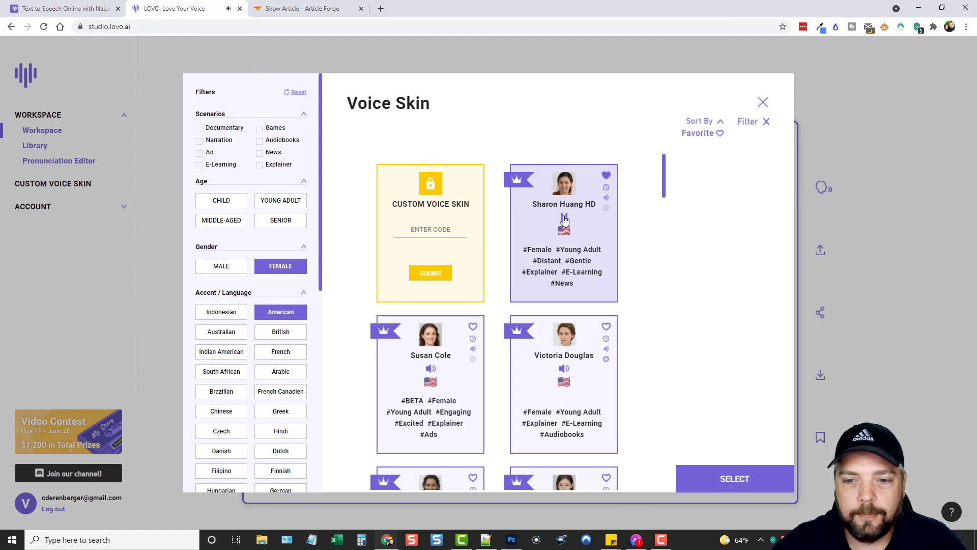
left_click(431, 371)
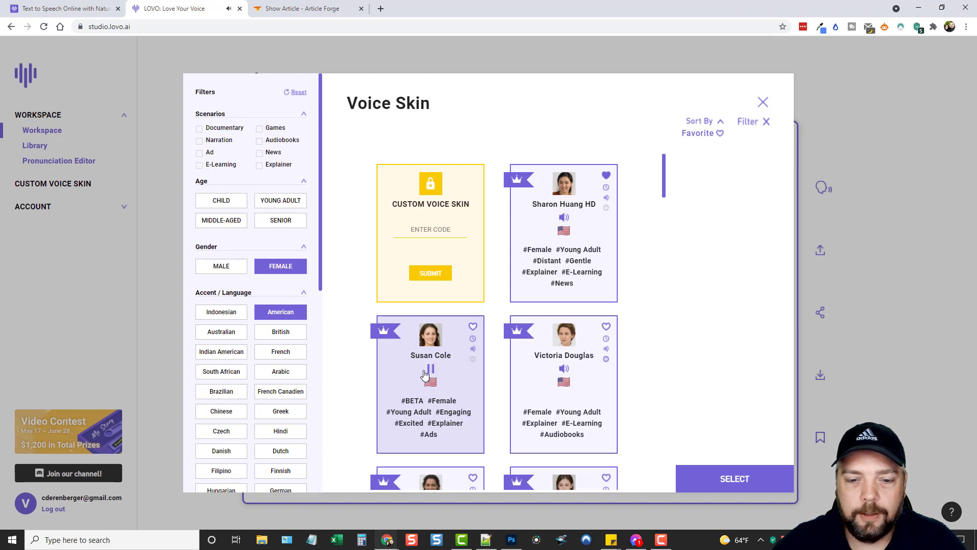
left_click(434, 367)
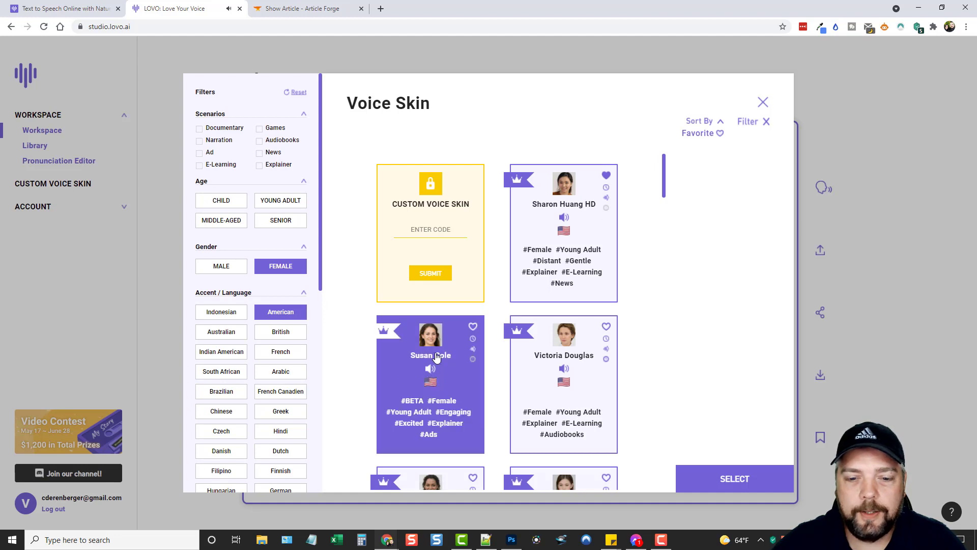
scroll(442, 368, "down", 2)
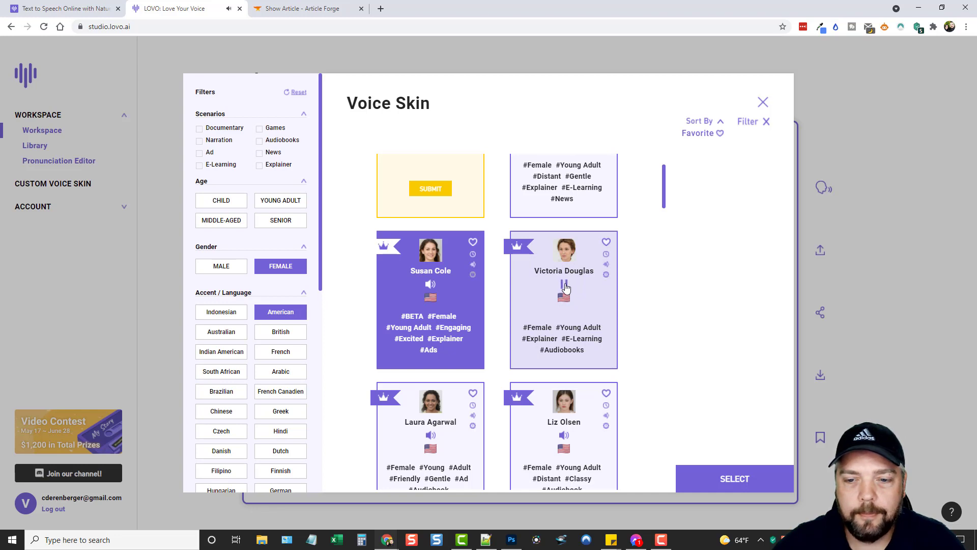
left_click(431, 435)
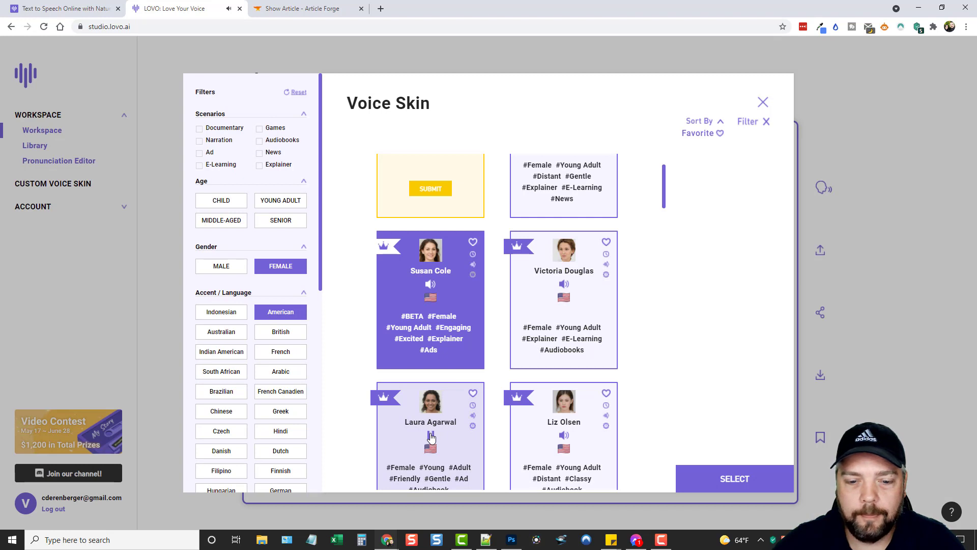
left_click(564, 435)
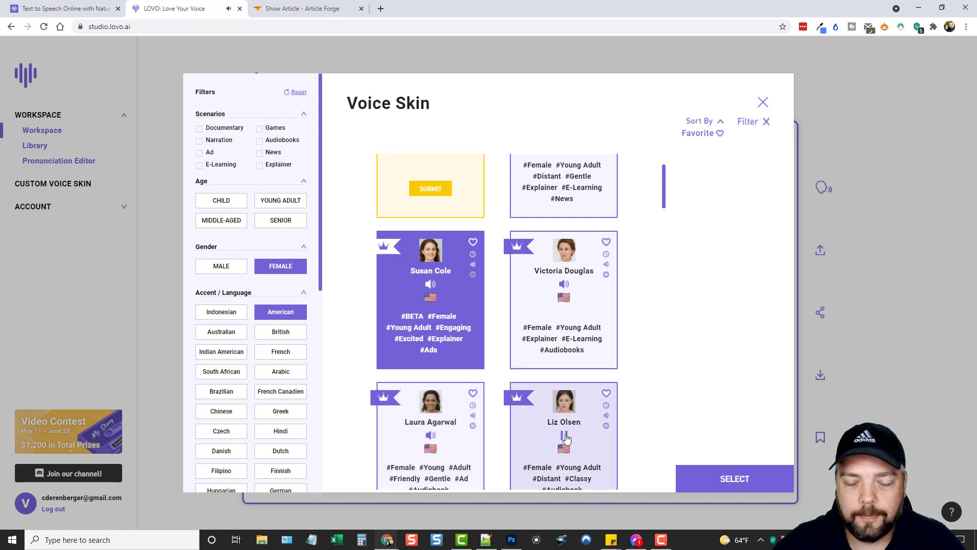
scroll(544, 402, "down", 5)
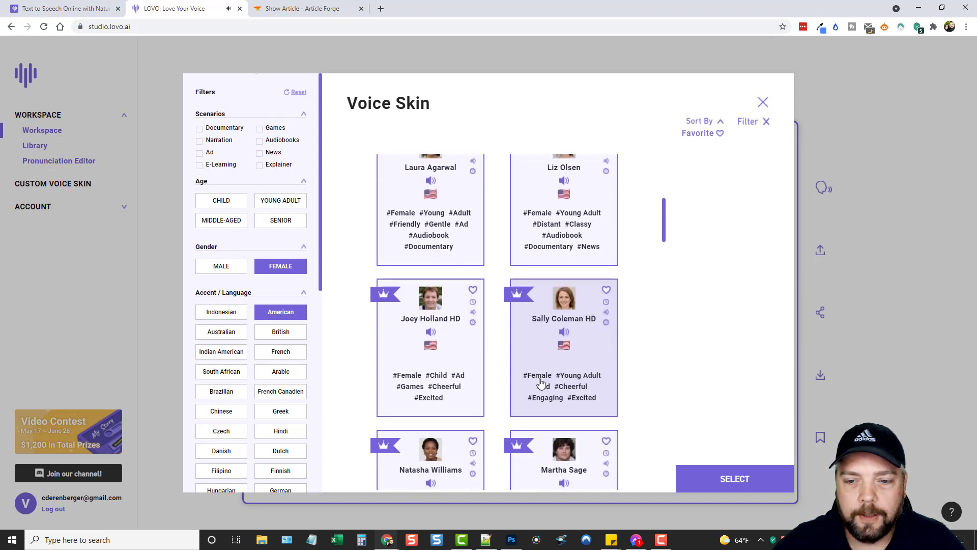
scroll(481, 385, "down", 3)
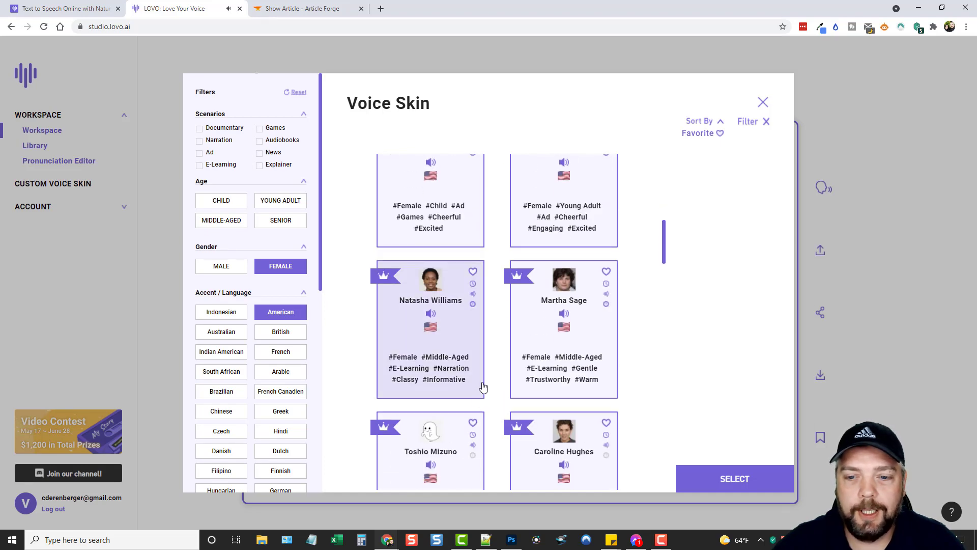
scroll(473, 389, "down", 5)
scroll(458, 386, "up", 3)
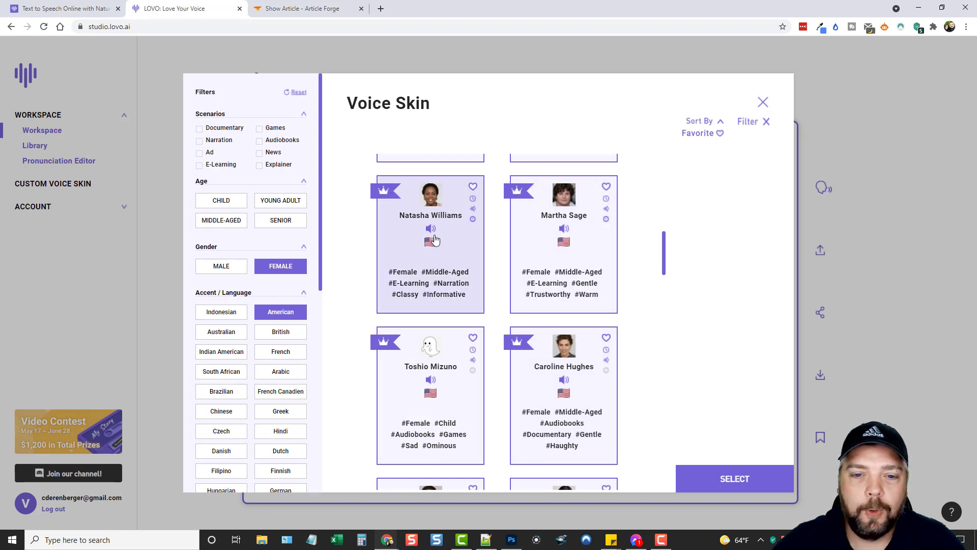
scroll(463, 307, "down", 2)
scroll(463, 307, "down", 3)
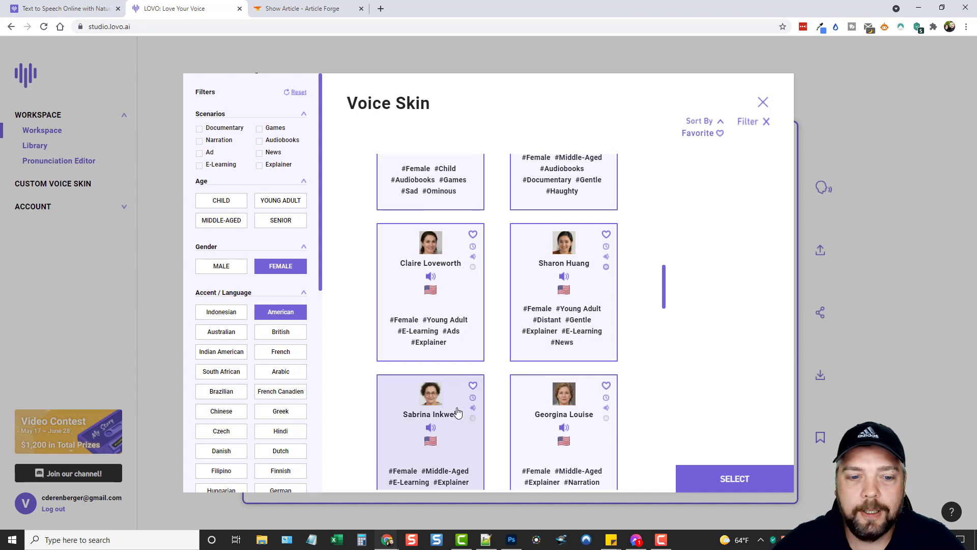
Step: Filter the female American voice skins to the Premium level only and listen to the Toshio Mizuno sample
scroll(251, 375, "down", 8)
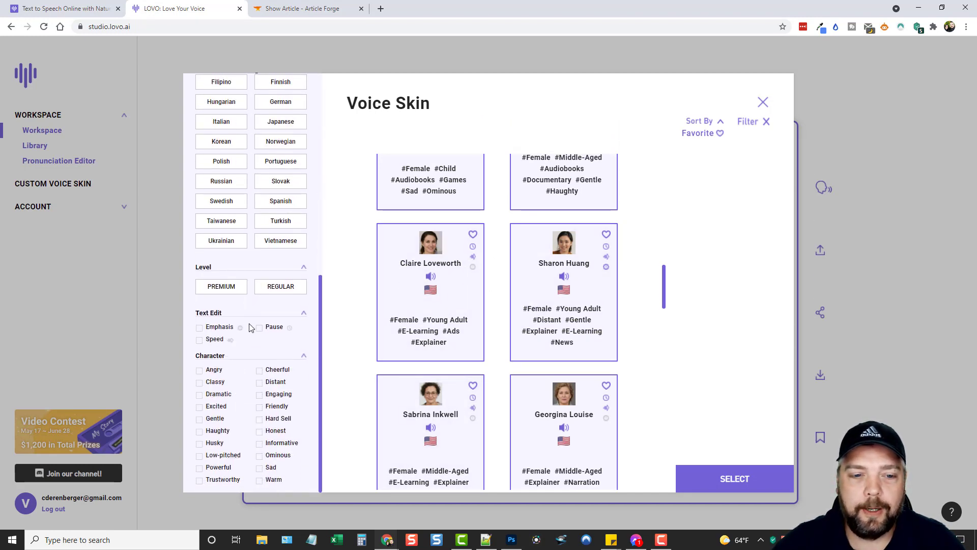
left_click(280, 288)
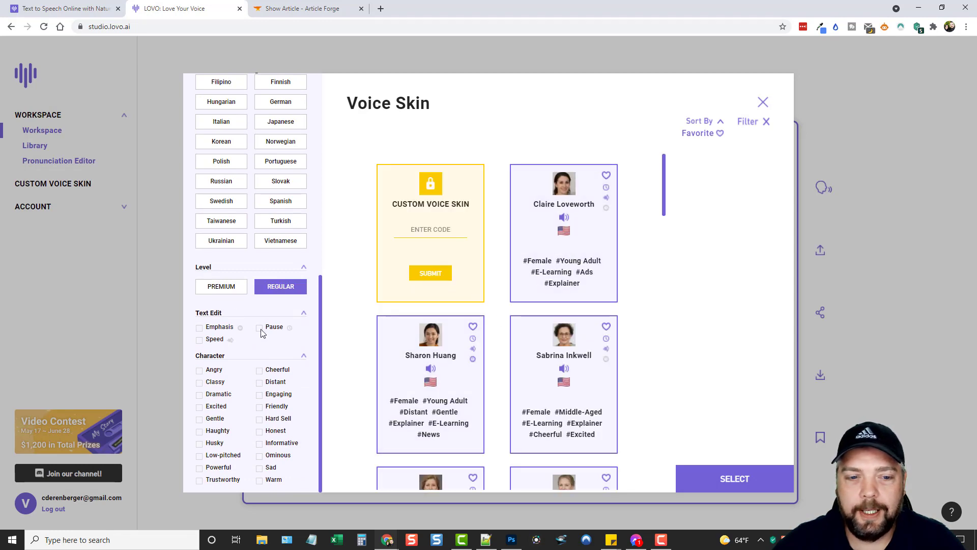
left_click(224, 292)
scroll(491, 351, "down", 10)
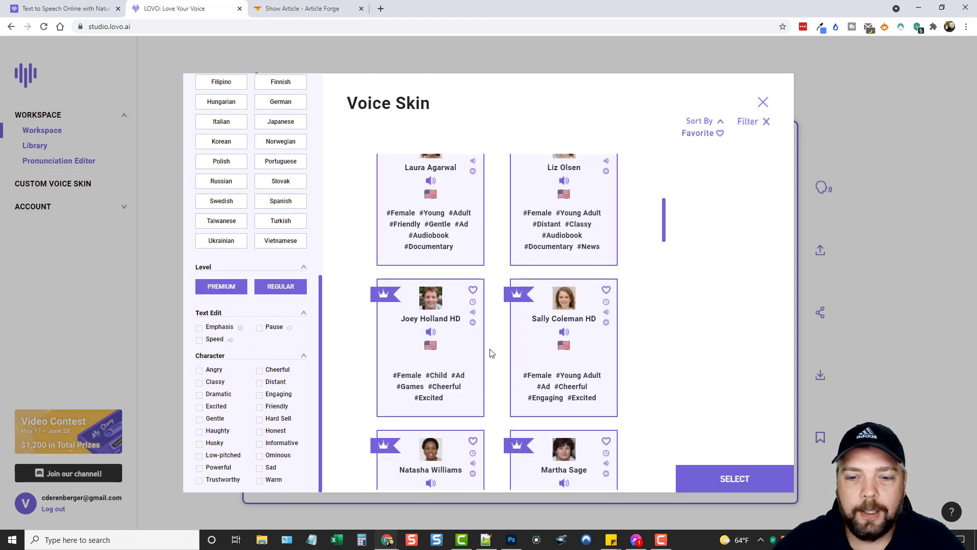
left_click(304, 287)
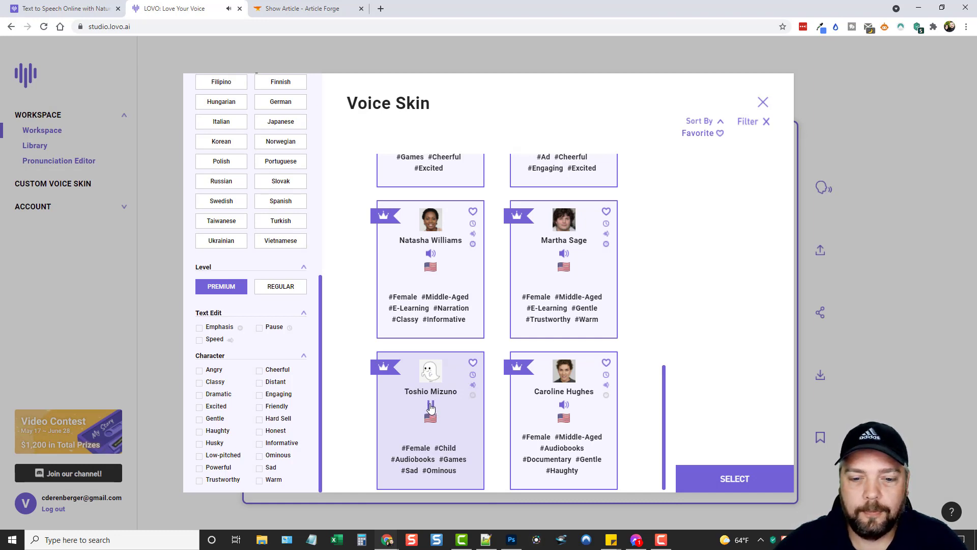
scroll(492, 404, "up", 10)
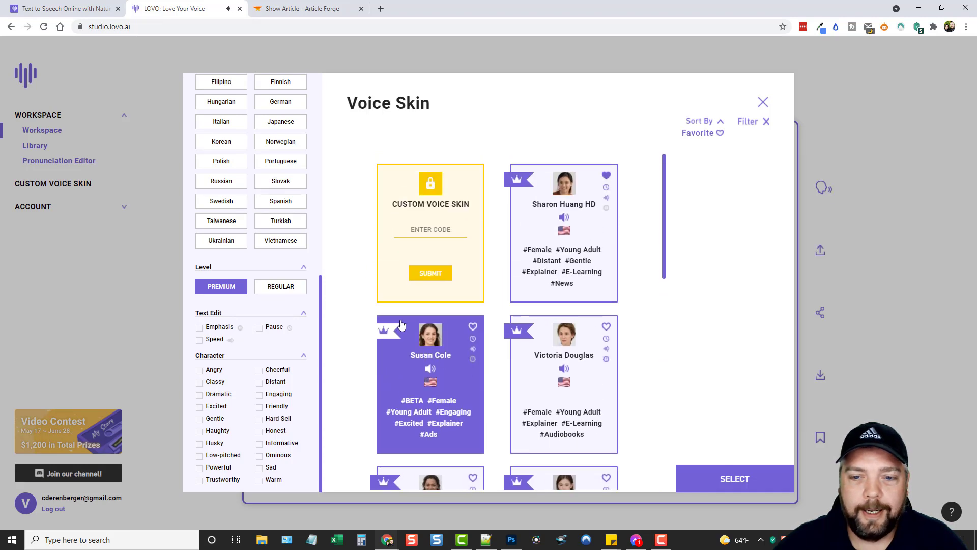
Step: Switch the gender filter from Female to Male for the Premium American voice skins and listen to the Suponji Bobu San sample
scroll(244, 316, "up", 5)
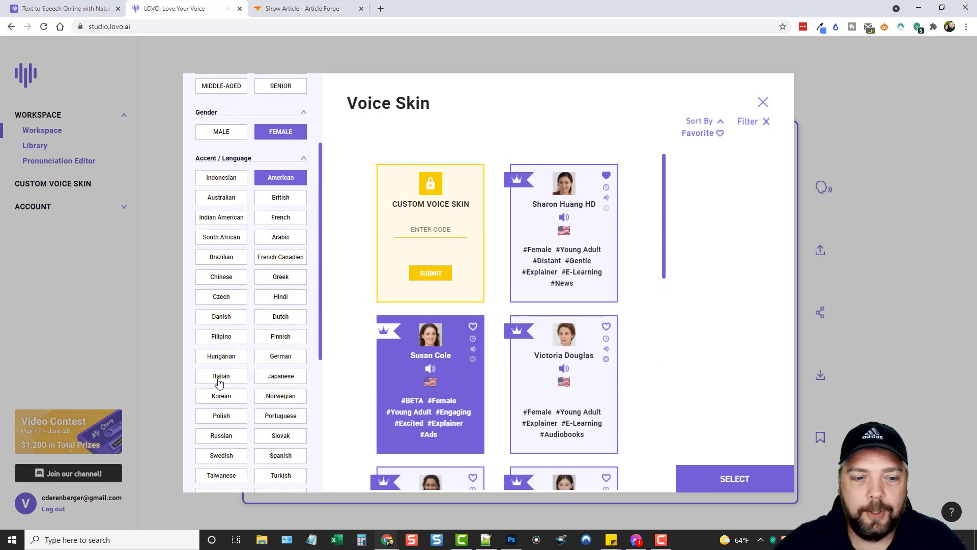
left_click(225, 133)
left_click(275, 133)
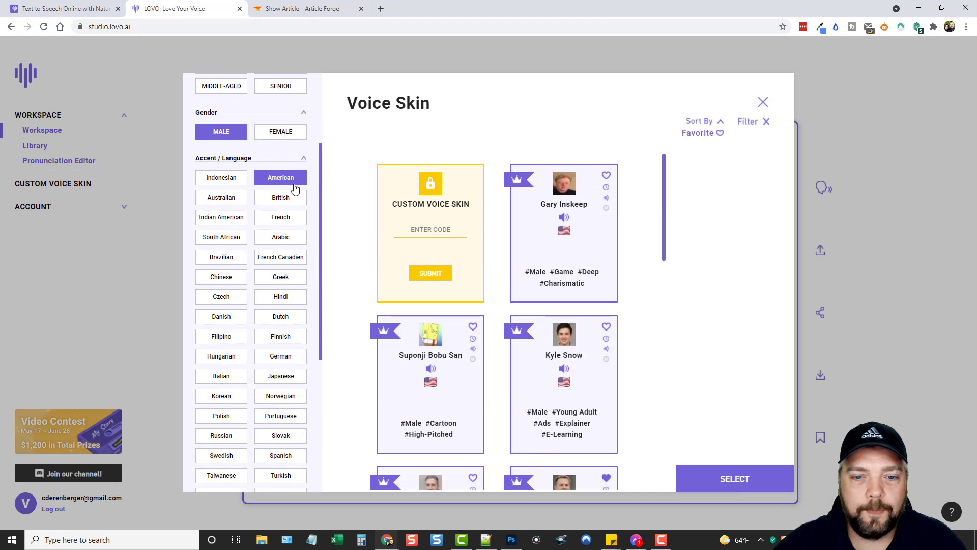
scroll(437, 351, "down", 2)
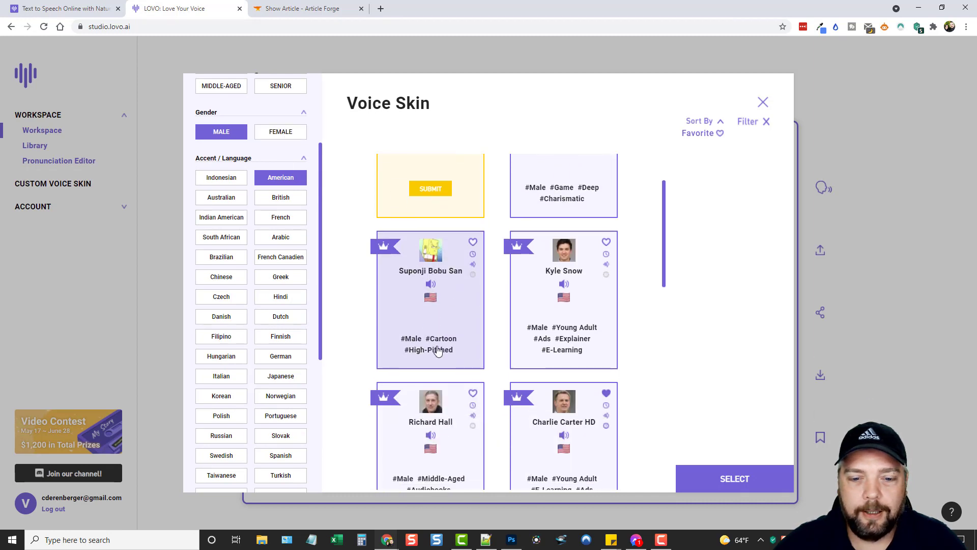
left_click(431, 286)
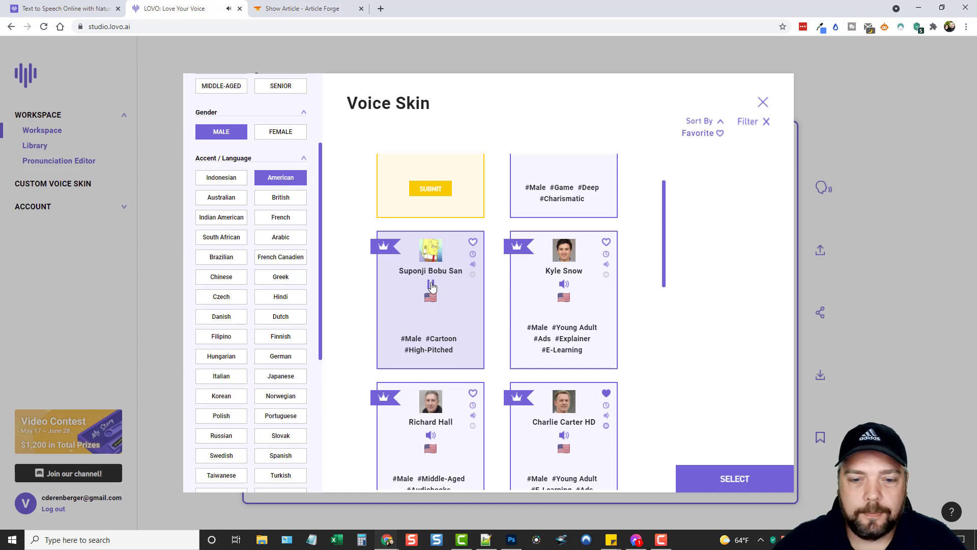
left_click(432, 288)
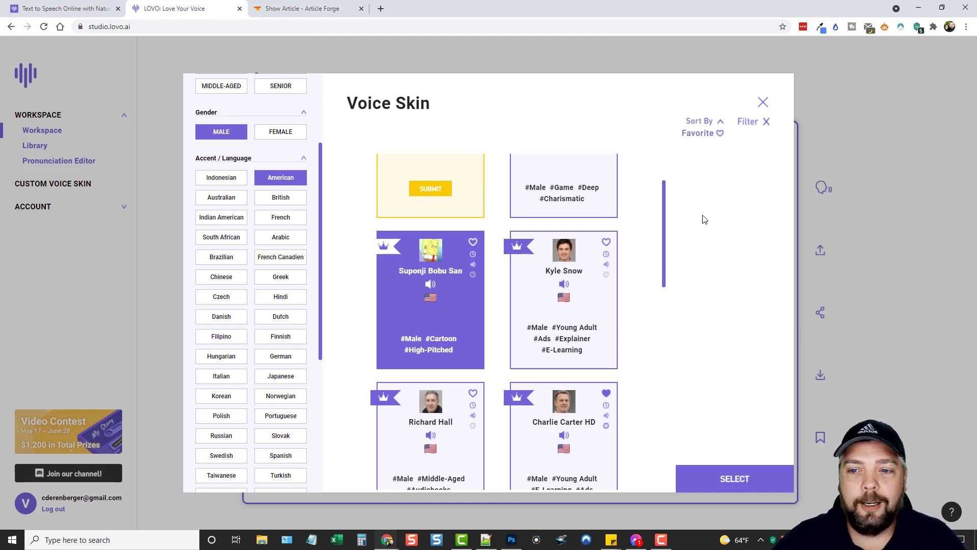
left_click_drag(665, 190, 665, 162)
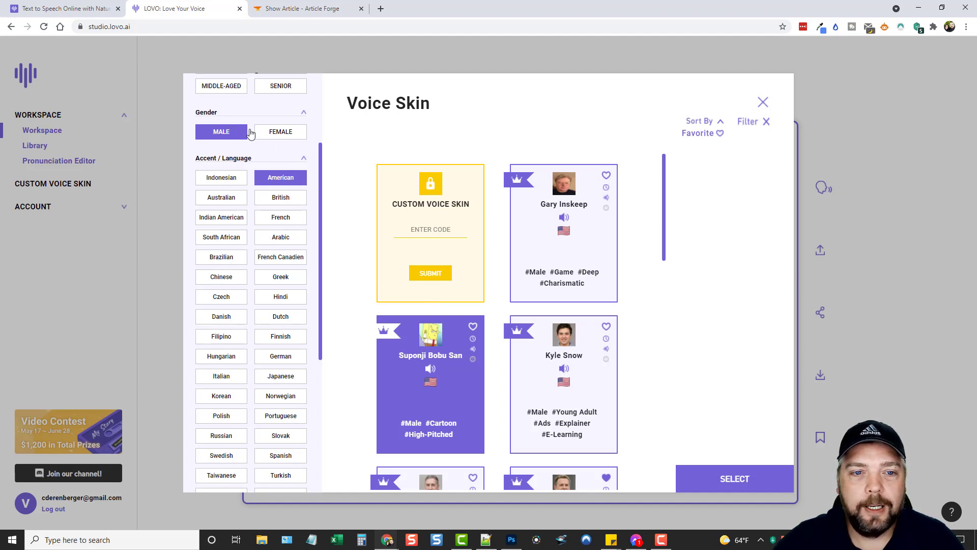
Step: Filter the voice skins to both genders with only the Australian accent, and listen to the Kenny Marlowe and Kristen Hennington samples
left_click(273, 137)
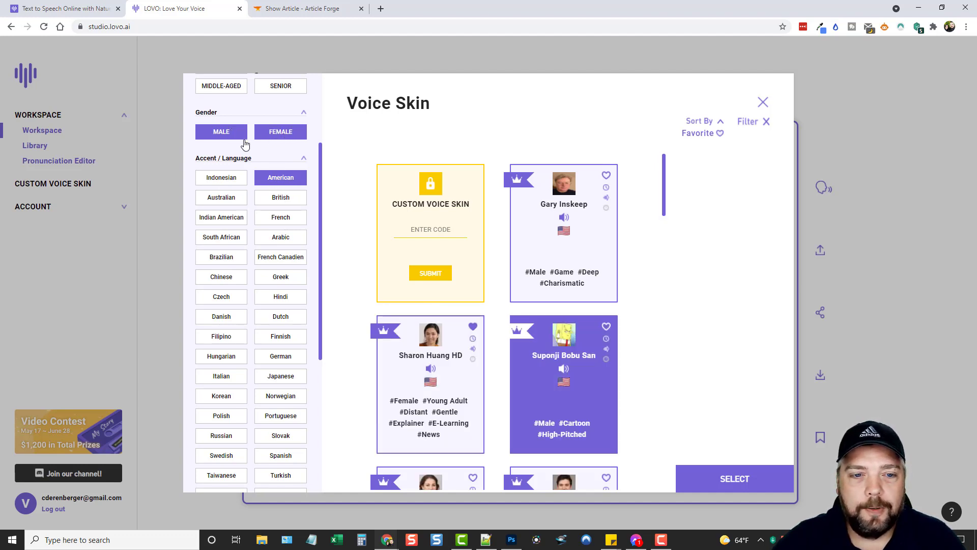
left_click(218, 198)
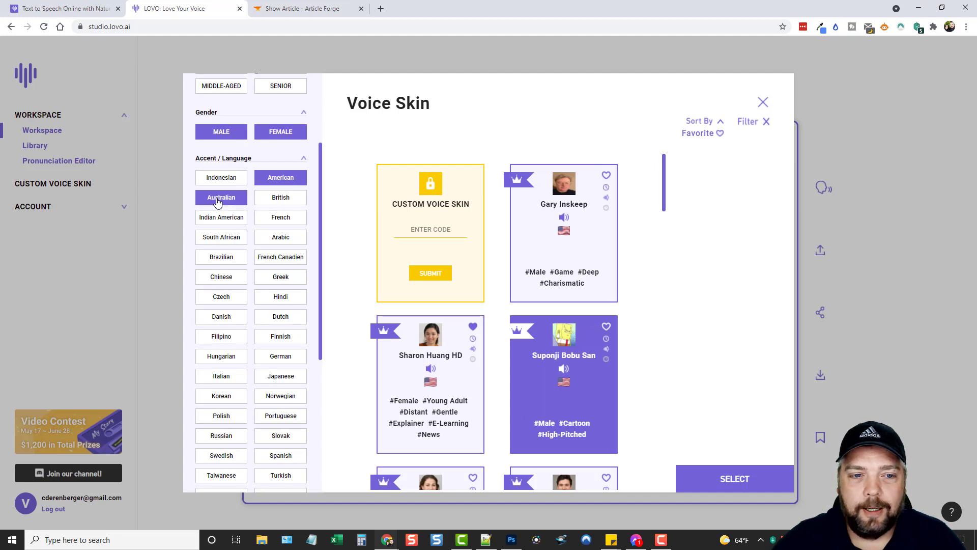
left_click(278, 182)
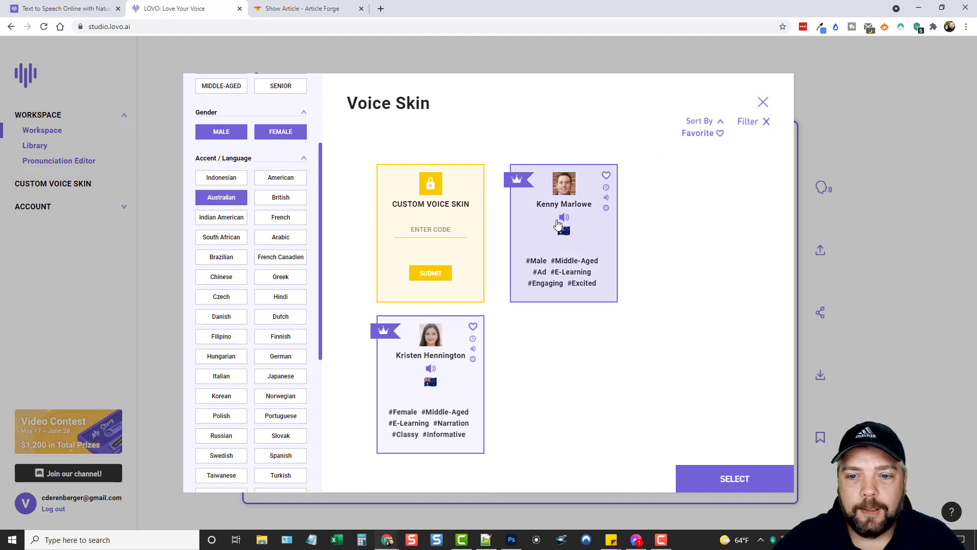
left_click(564, 219)
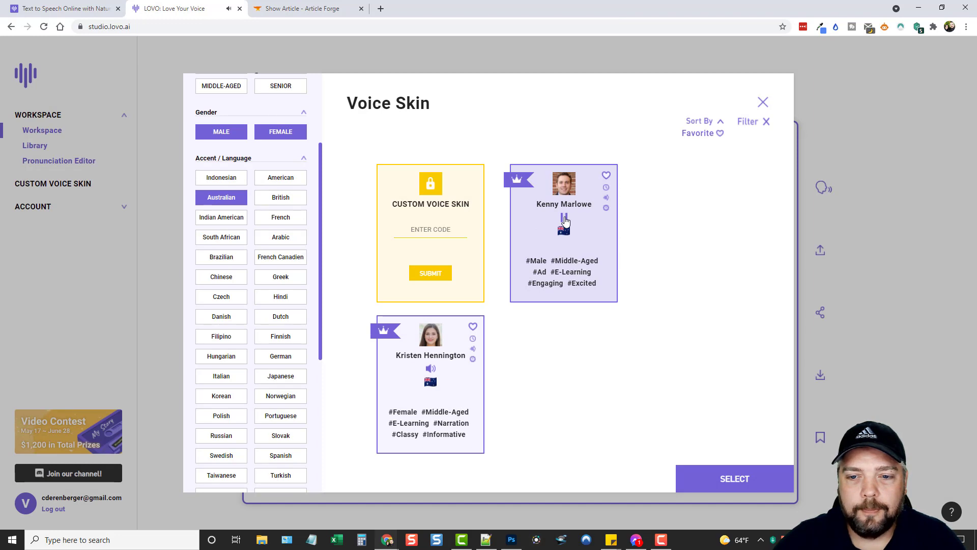
left_click(431, 368)
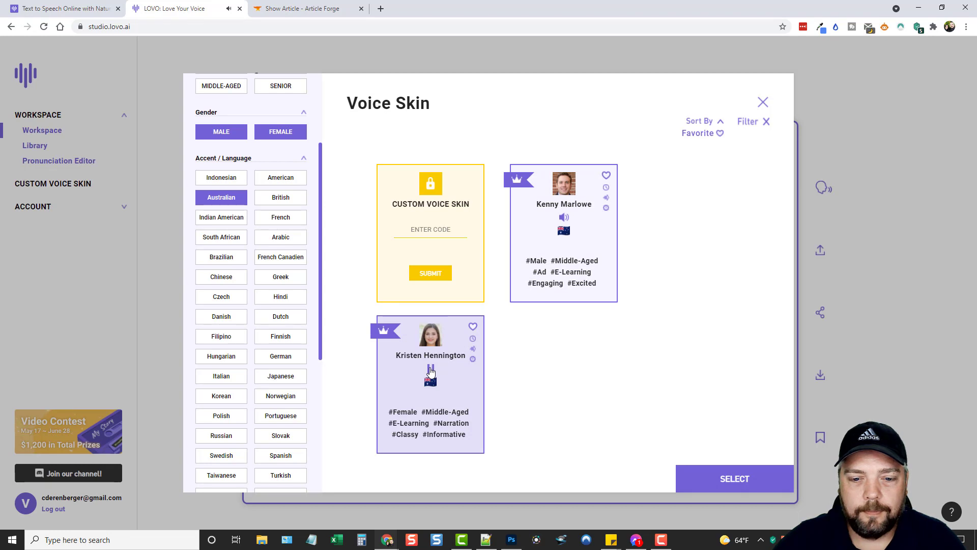
Step: Change the accent filter to British only and listen to the Shane Walter HD, Jemima Taylor HD, Rose Baker and Stuart Longstaff samples
left_click(280, 200)
left_click(247, 203)
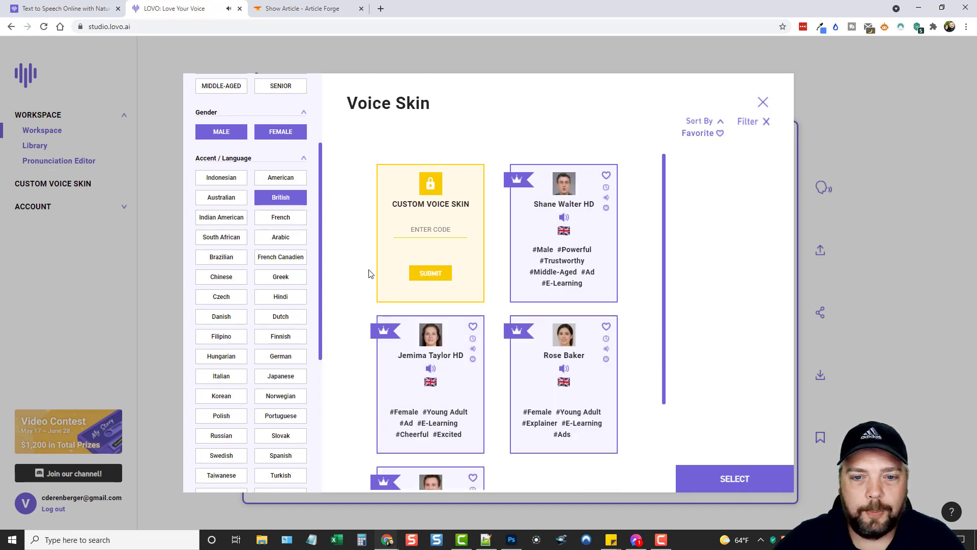
left_click(565, 219)
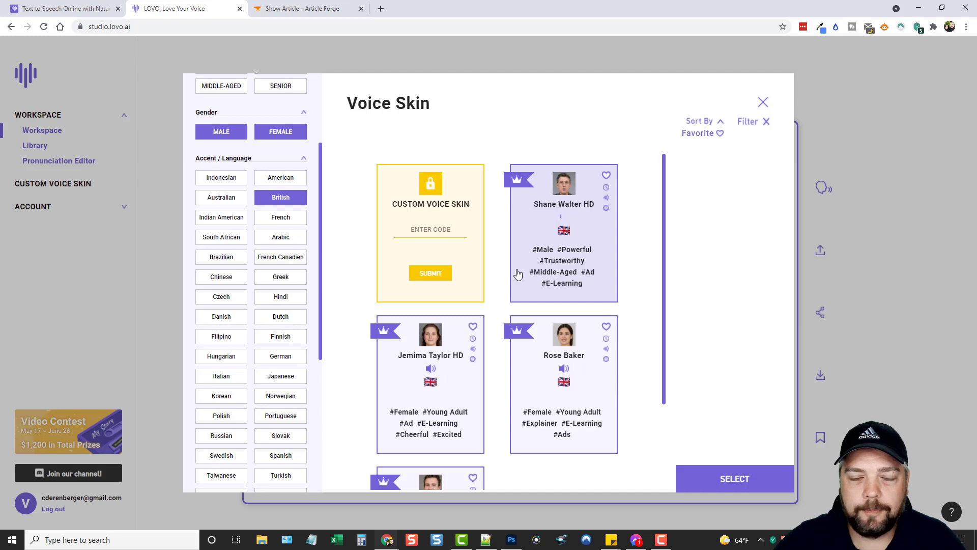
left_click(431, 370)
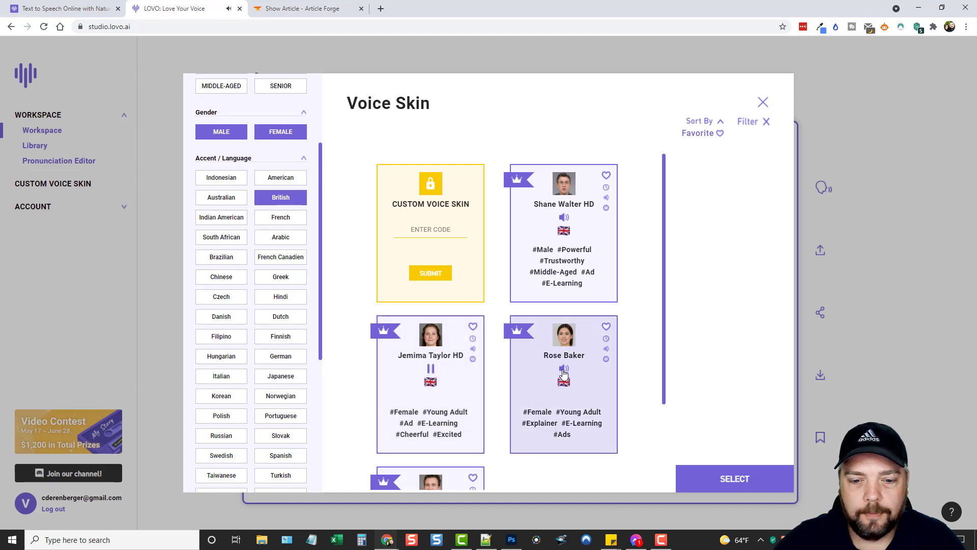
left_click(564, 370)
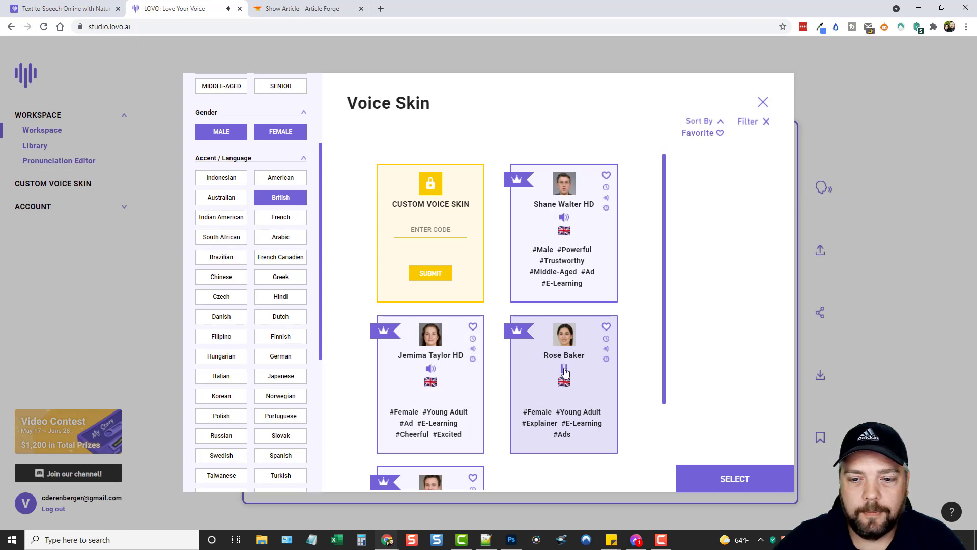
scroll(509, 387, "down", 2)
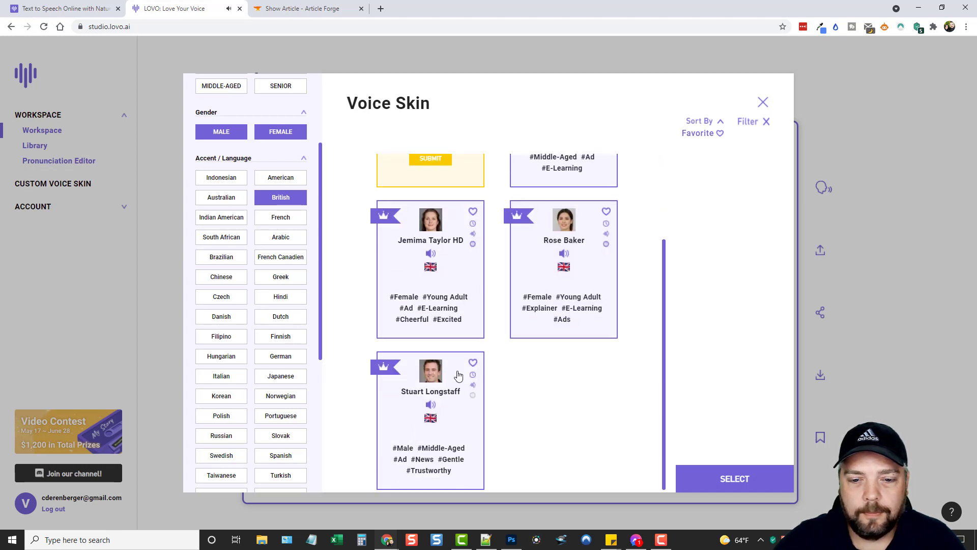
left_click(430, 407)
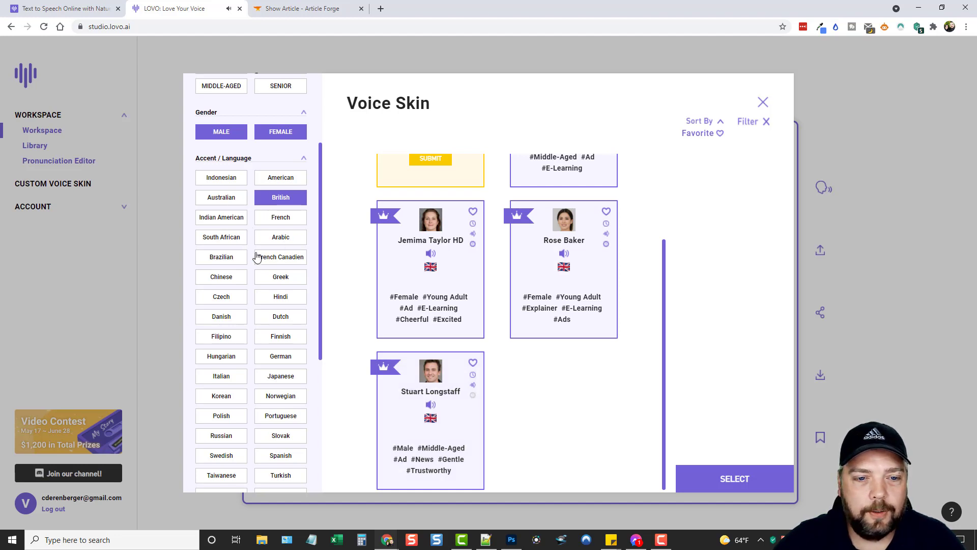
Step: Filter to Brazilian voice skins of both genders, include the Regular level besides Premium, and listen to the Lupe N. sample
left_click(220, 258)
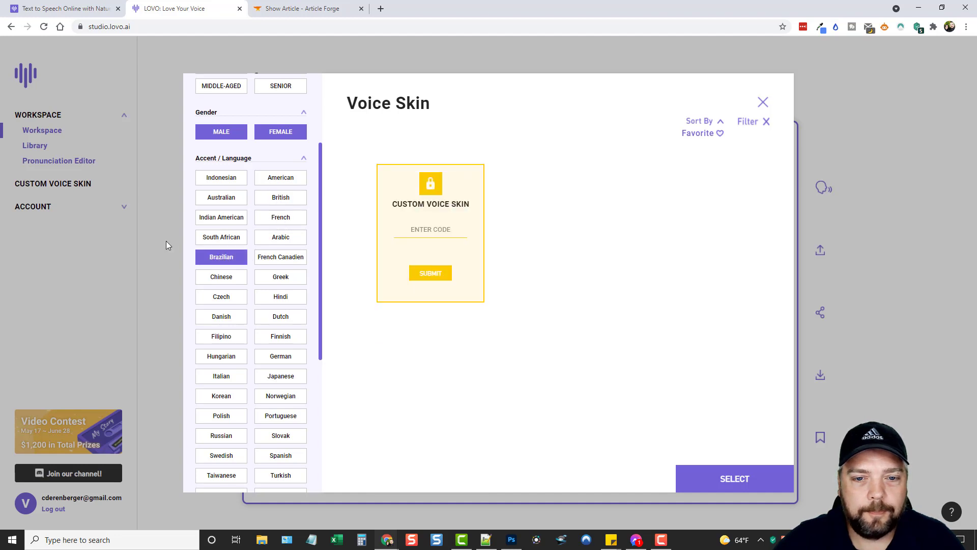
left_click(231, 133)
left_click(274, 134)
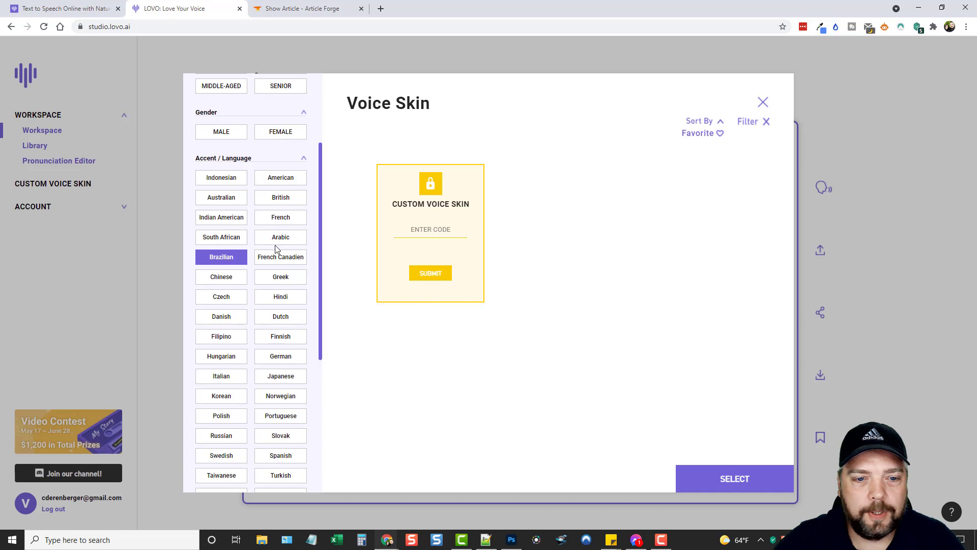
left_click(227, 130)
left_click(273, 134)
scroll(267, 214, "up", 3)
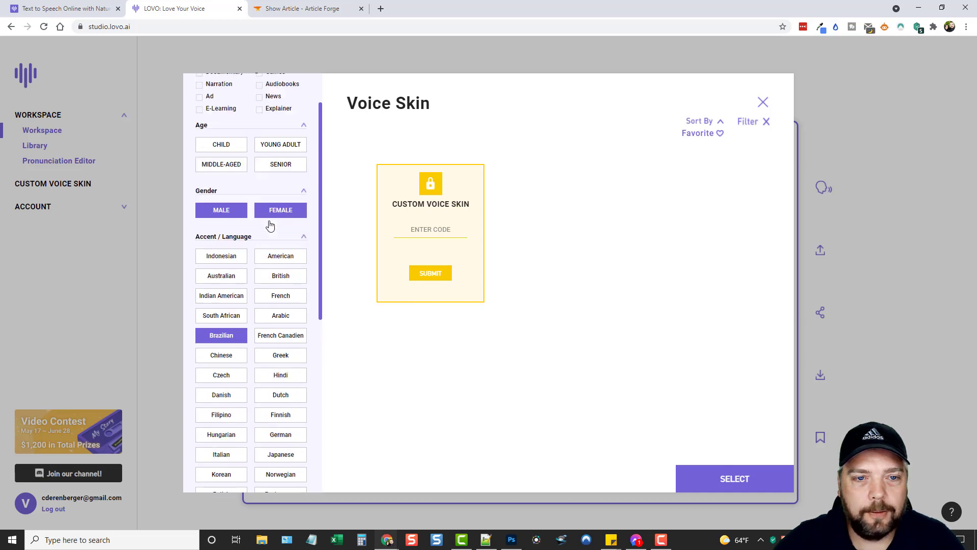
scroll(225, 331, "down", 8)
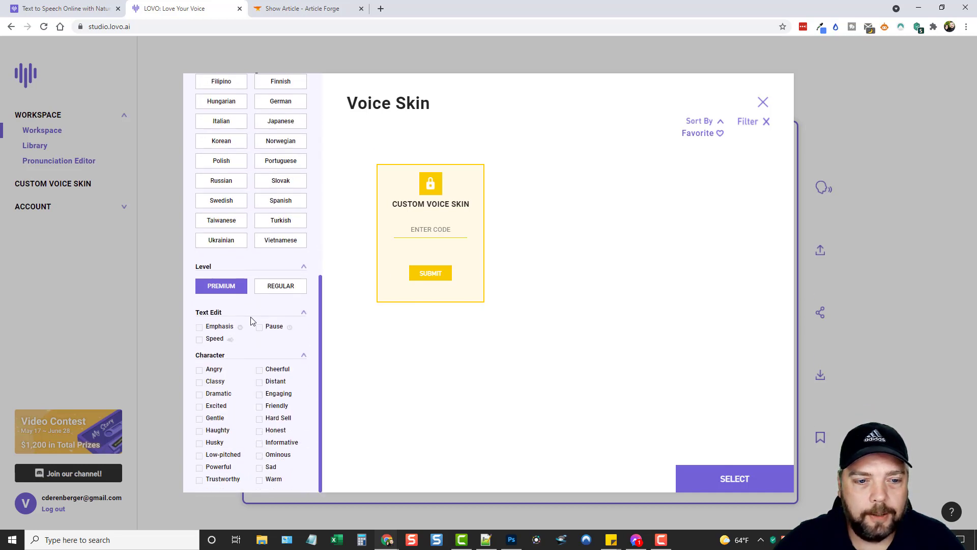
left_click(282, 286)
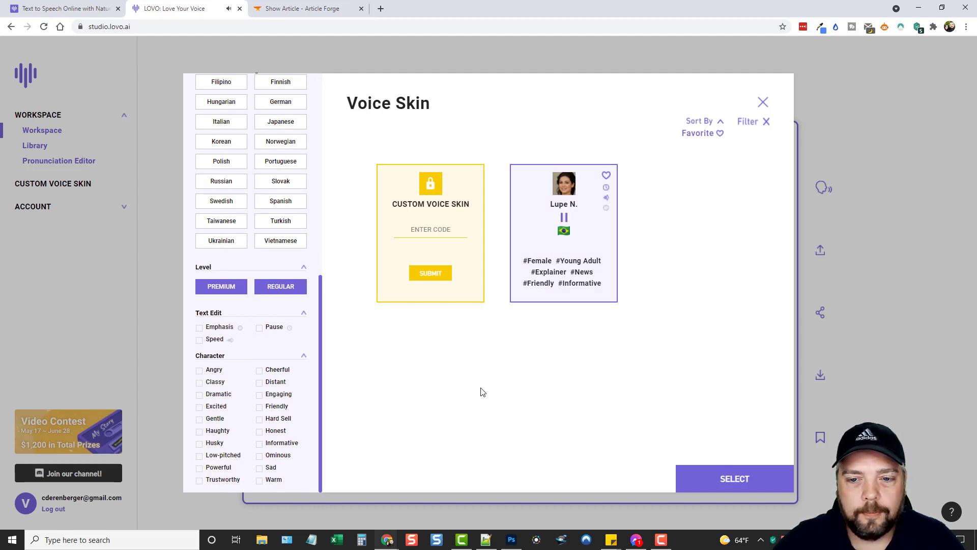
left_click(564, 217)
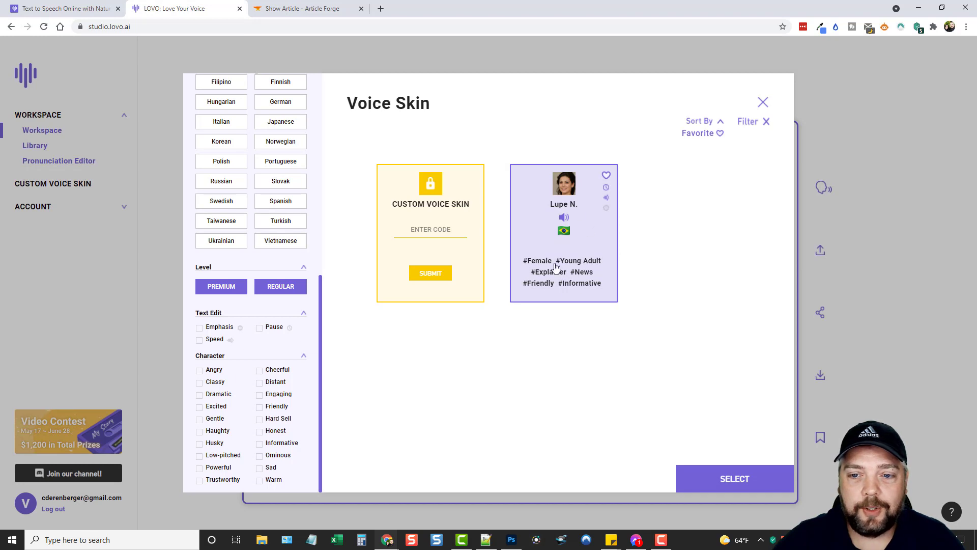
Step: Change the language filter from Brazilian to Chinese only and listen to the Zheng Ge sample
scroll(258, 371, "up", 2)
scroll(258, 370, "up", 3)
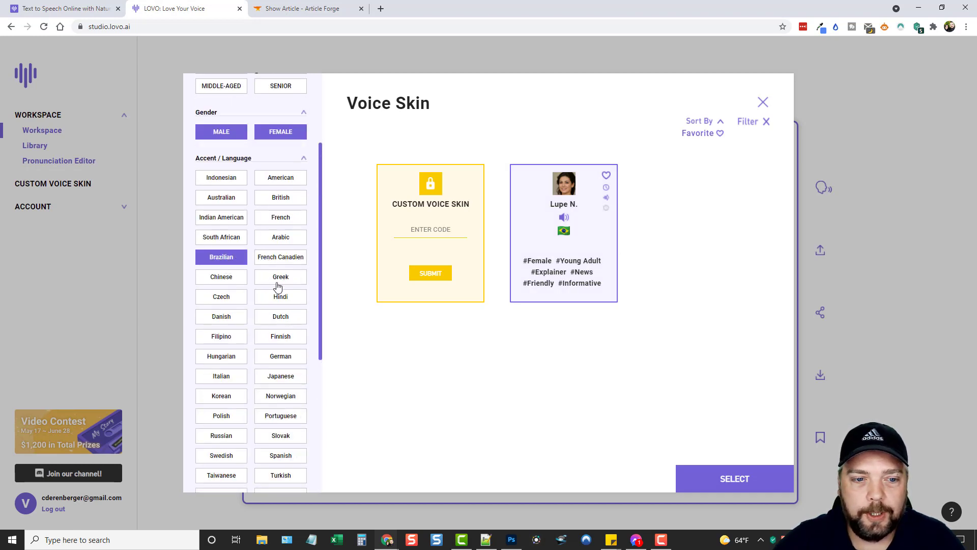
left_click(218, 278)
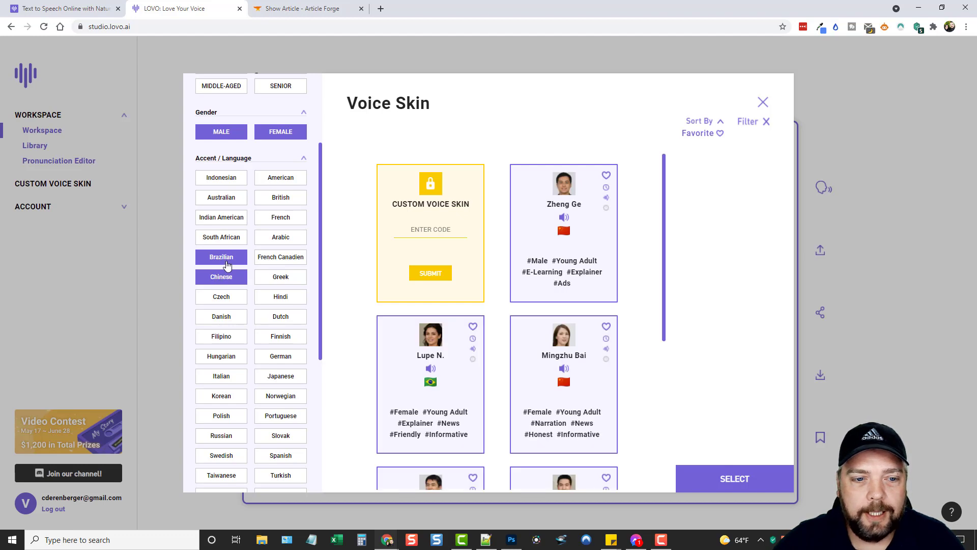
left_click(224, 260)
left_click(563, 218)
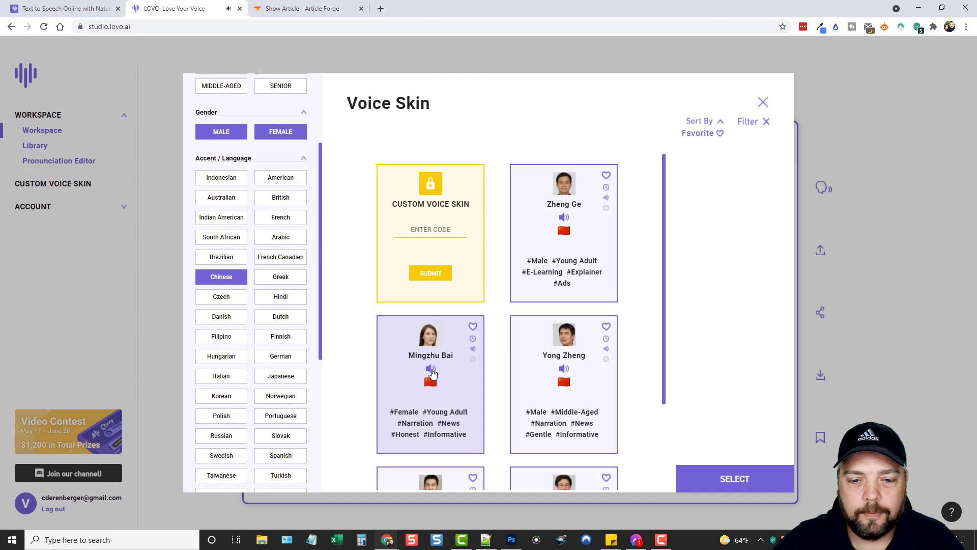
Step: Replace the Chinese language filter with Hindi and listen to the Deepa Patel and Chandran Dayal samples
left_click(222, 278)
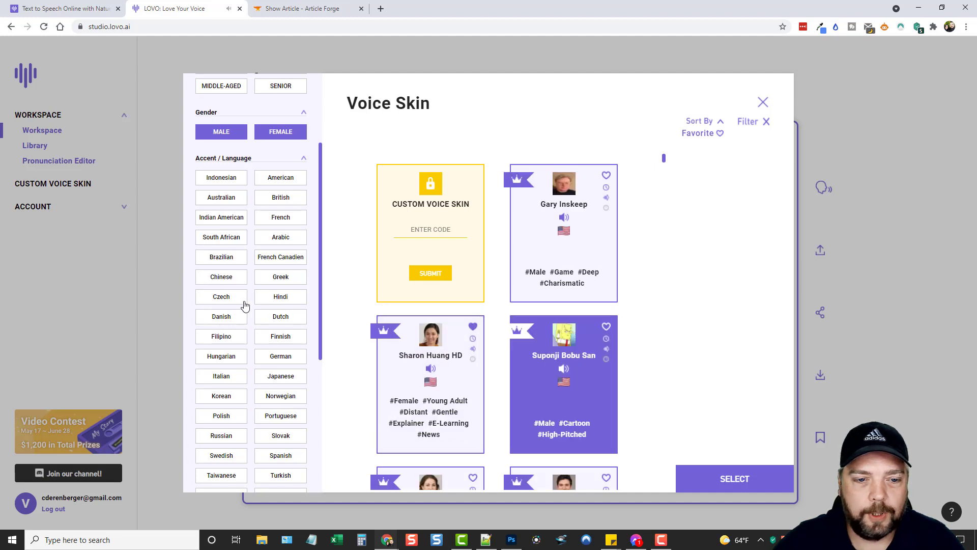
left_click(281, 299)
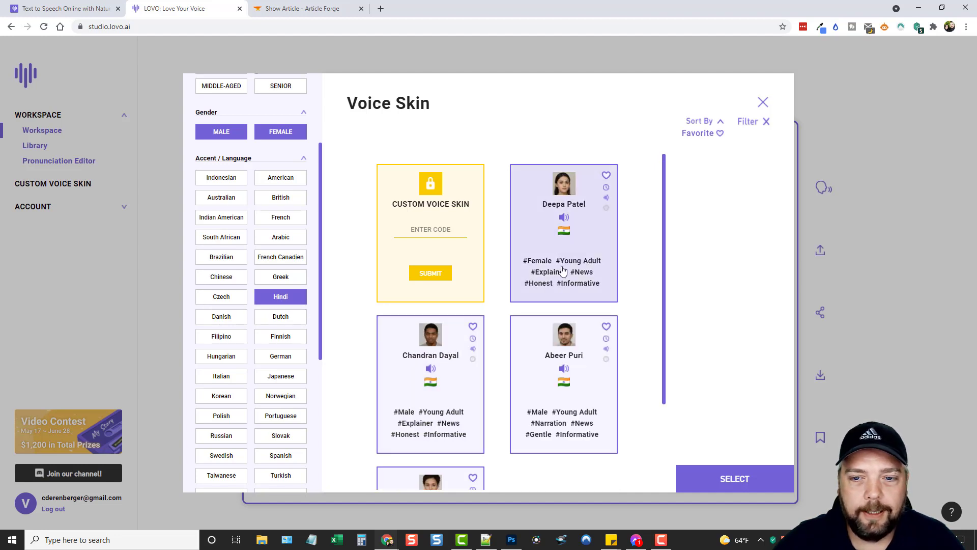
left_click(565, 218)
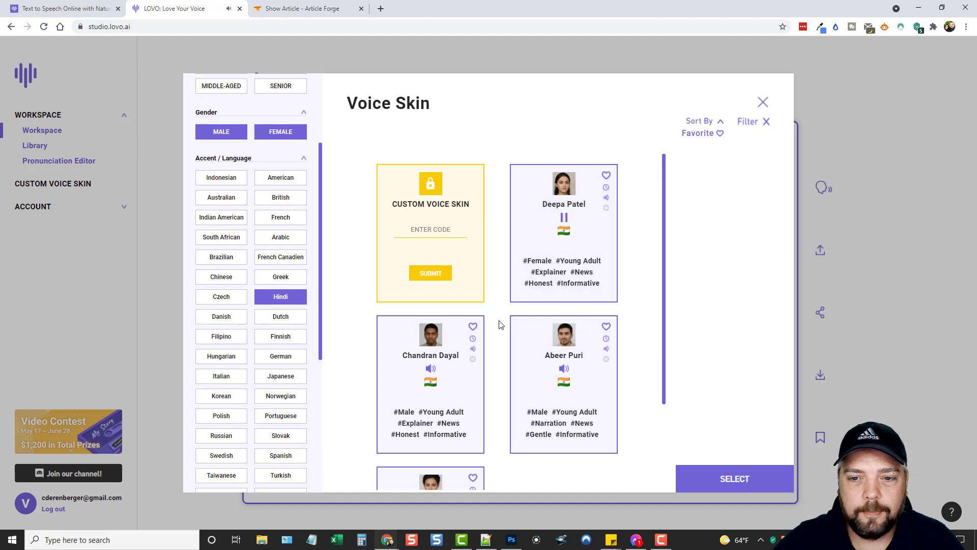
left_click(431, 369)
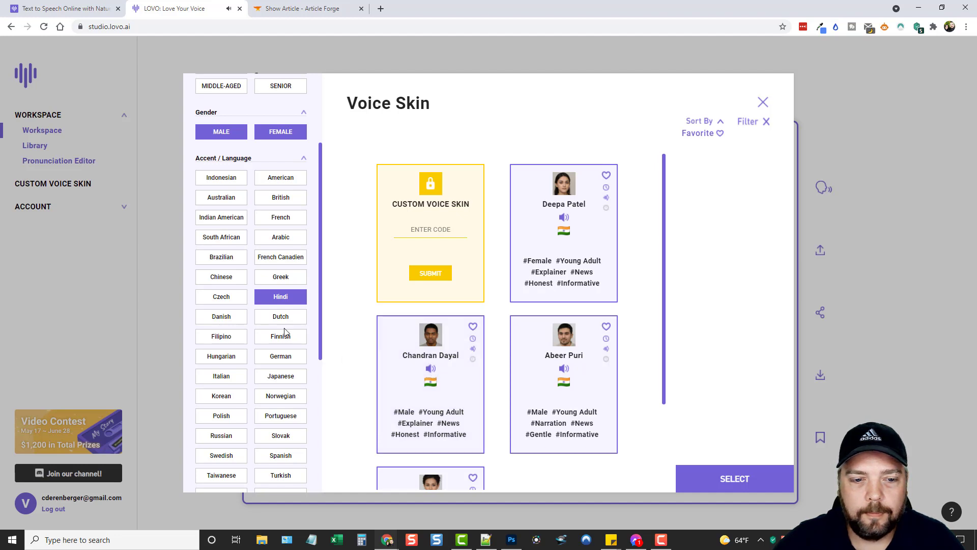
Step: Review the remaining filters, close the voice skin selection without choosing one, and highlight "or it can be difficult" in the first sentence
scroll(272, 376, "down", 2)
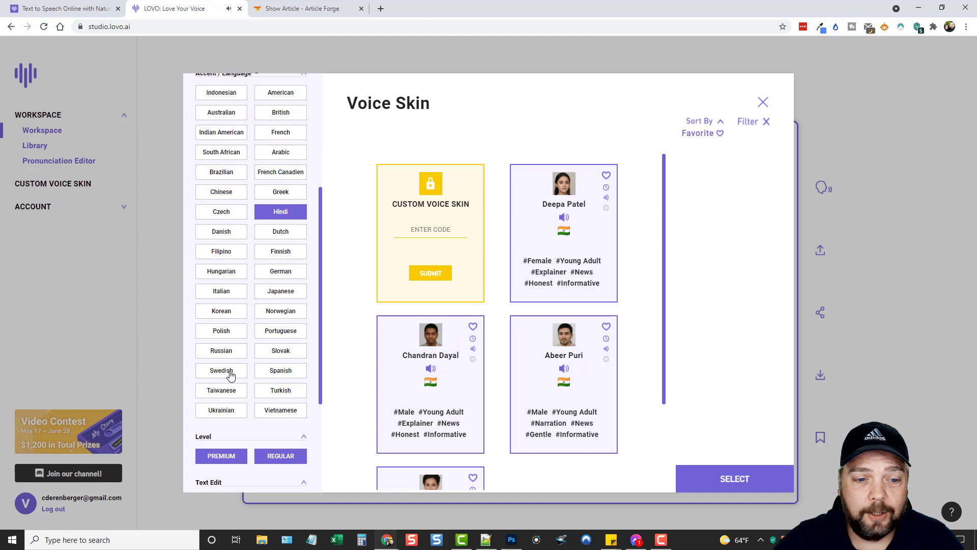
scroll(247, 380, "down", 4)
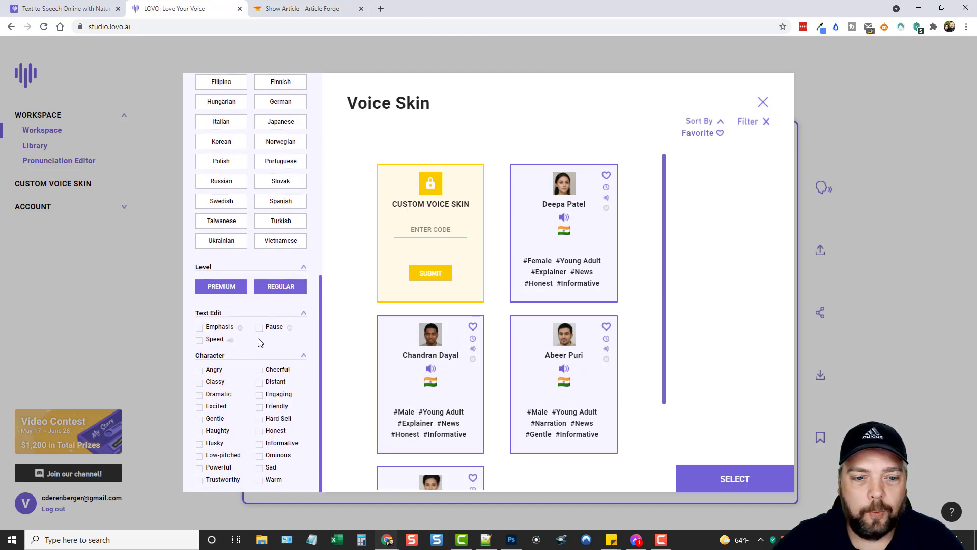
scroll(262, 405, "up", 9)
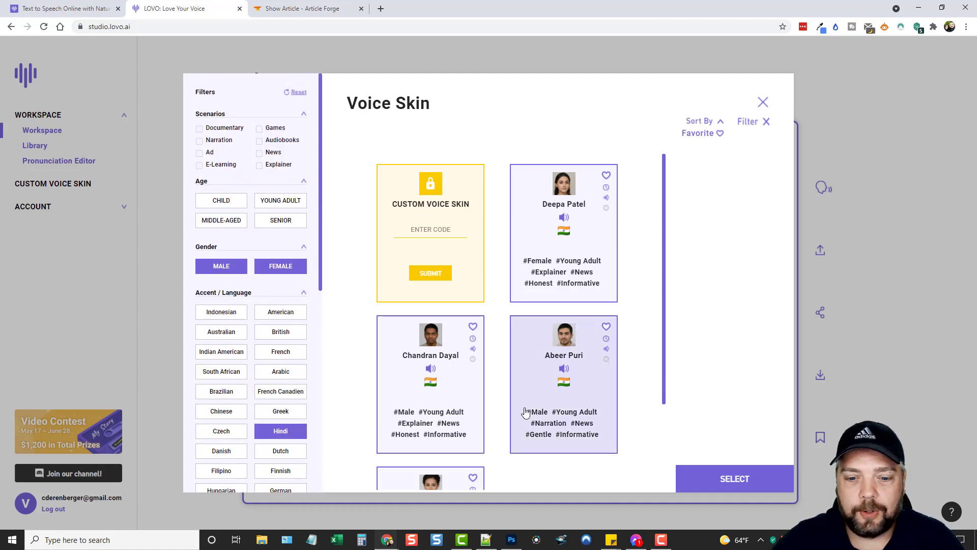
left_click(761, 102)
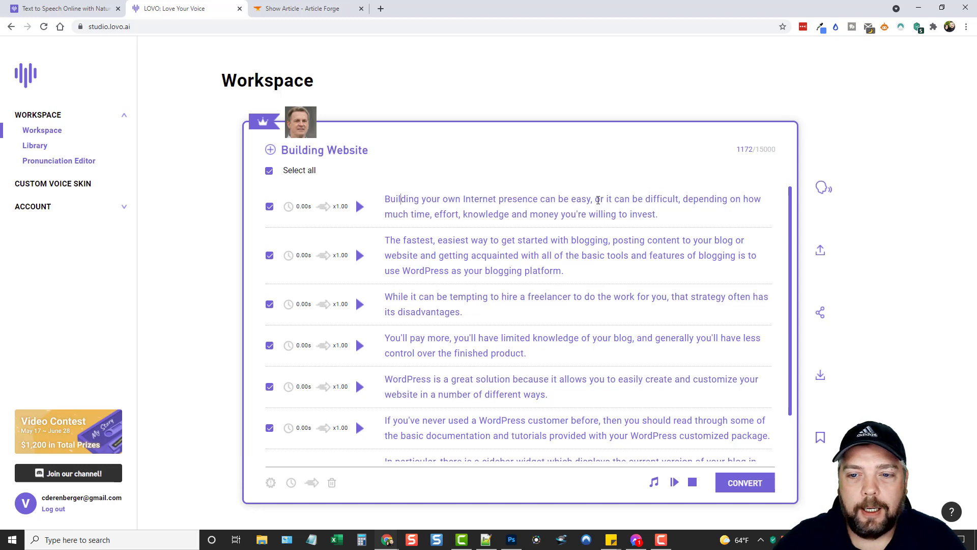
left_click_drag(598, 200, 678, 200)
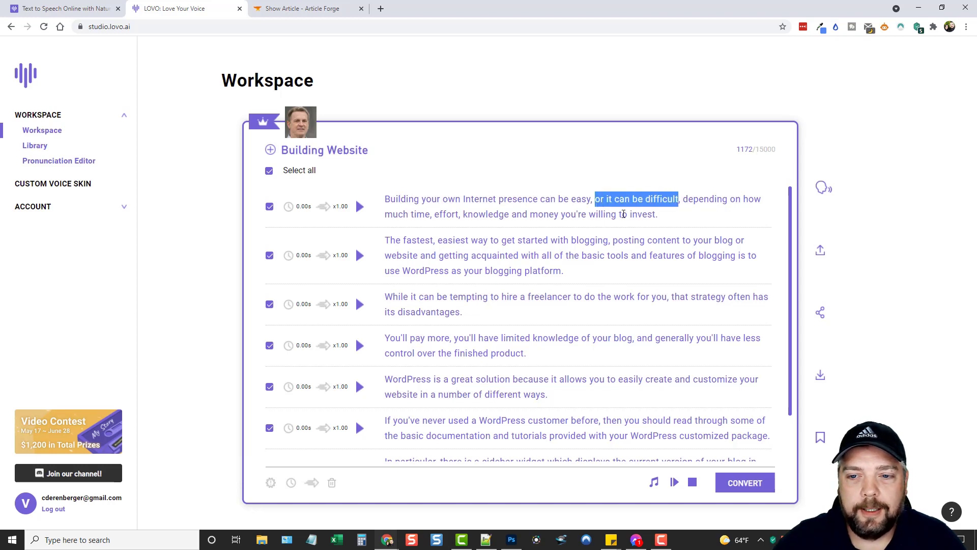
Step: Start word emphasis editing for the selected sentences and save without choosing a word
left_click(270, 483)
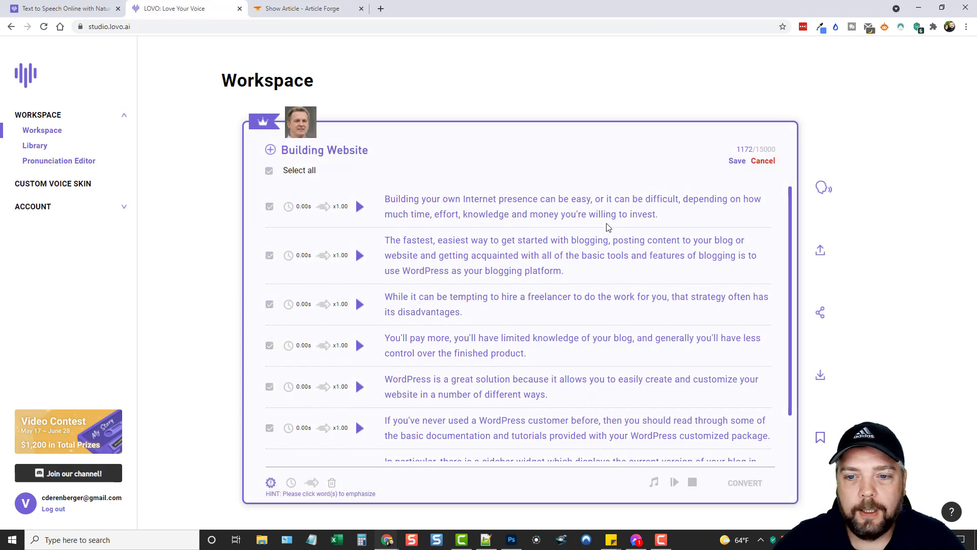
left_click(737, 161)
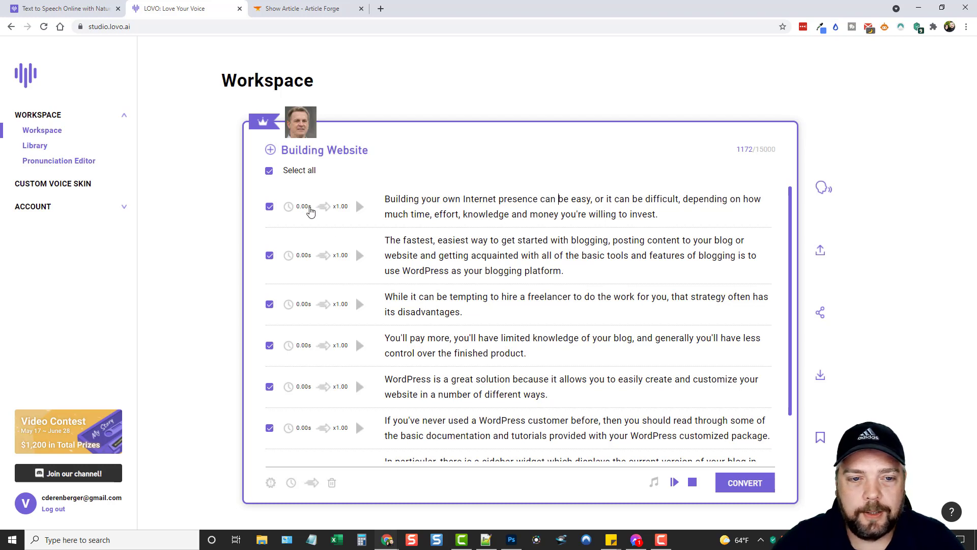
Step: Select only the second sentence, set its speed to 1.25, and convert and play it
left_click(269, 171)
left_click(270, 256)
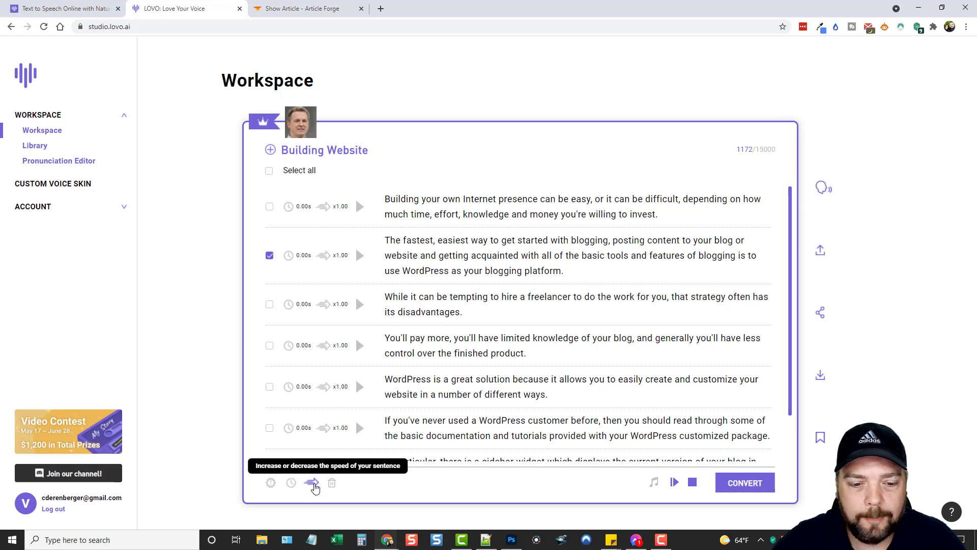
left_click(313, 484)
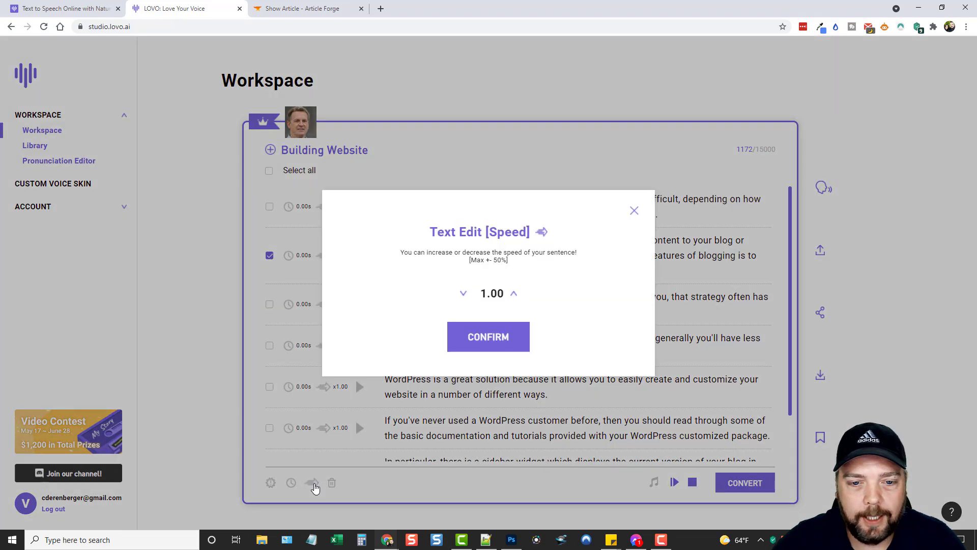
left_click(513, 296)
left_click(513, 296)
left_click(492, 337)
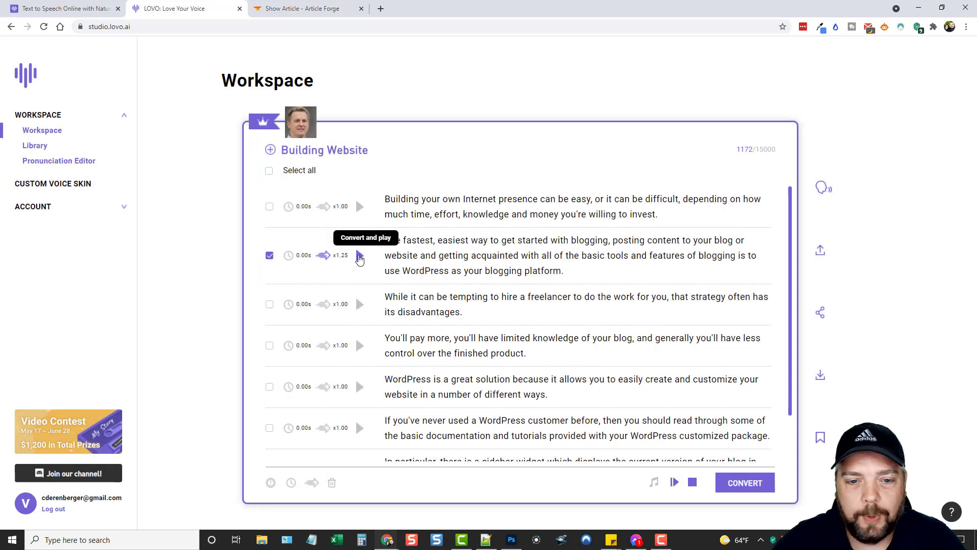
left_click(359, 256)
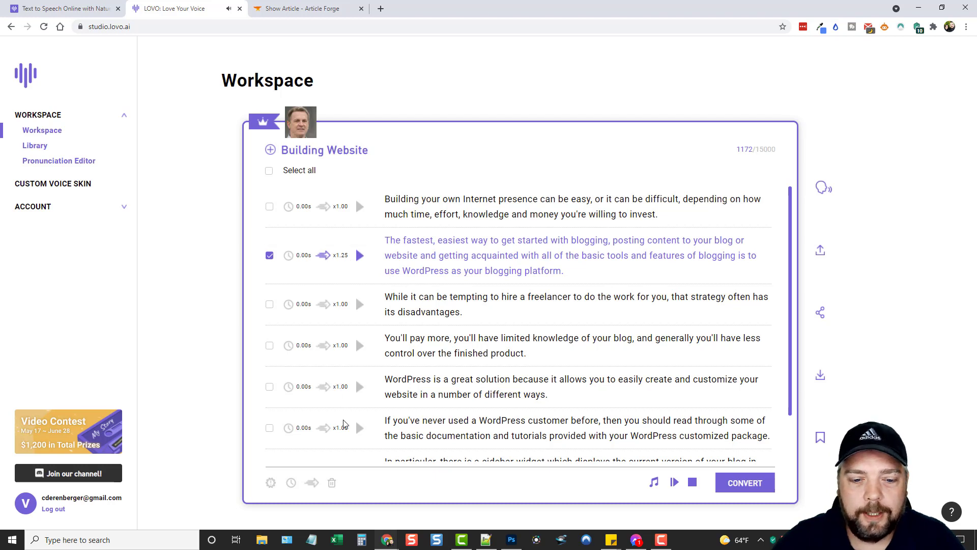
Step: Set the second sentence's speed to 0.90, listen to the converted result, and deselect the sentence
left_click(312, 483)
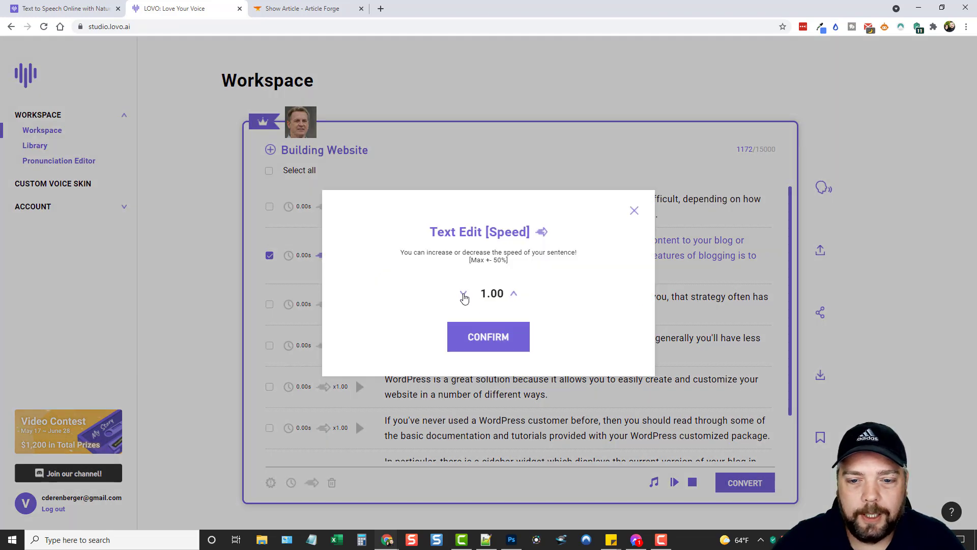
left_click(463, 296)
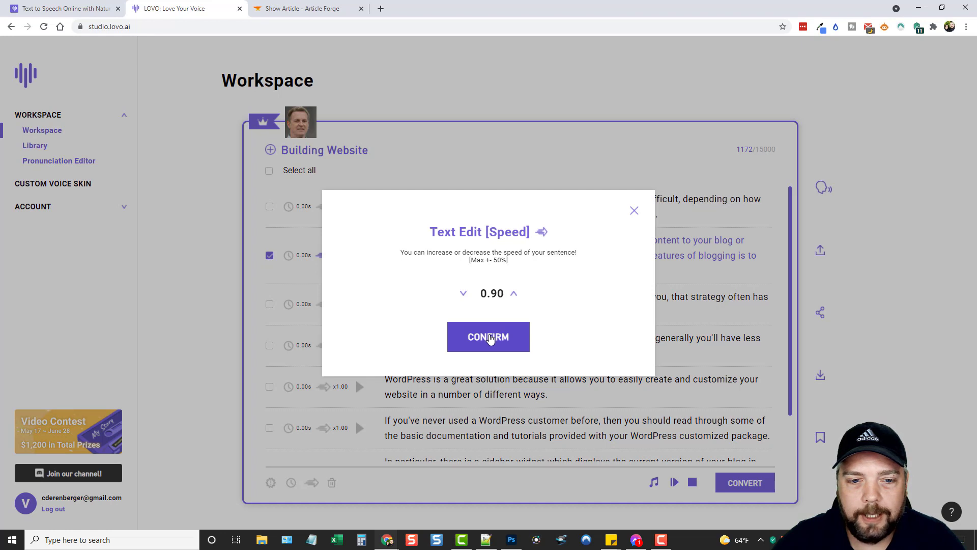
left_click(487, 335)
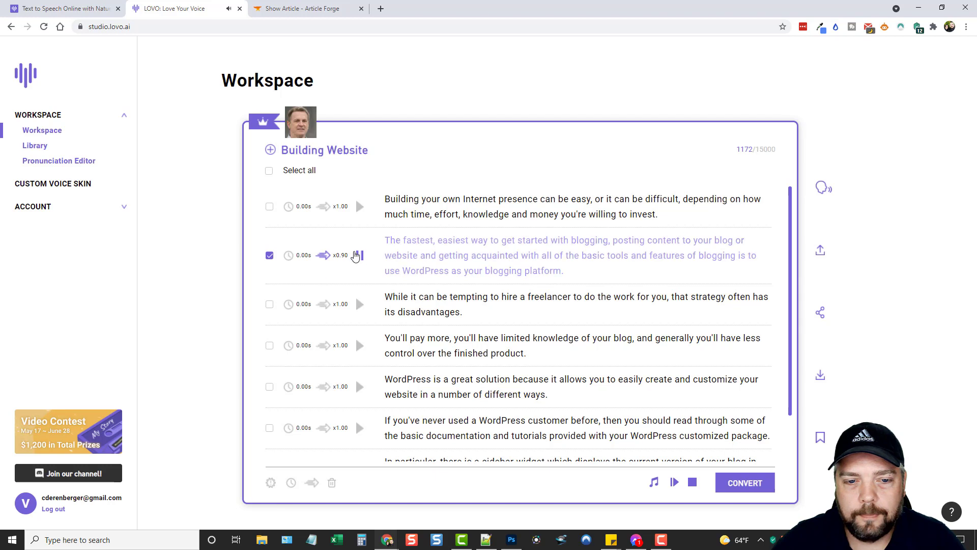
left_click(359, 255)
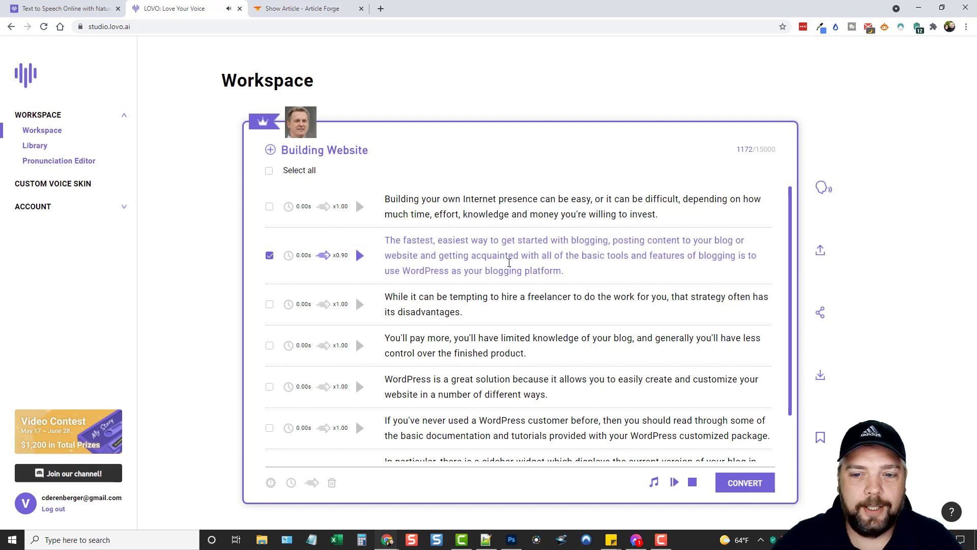
left_click(272, 258)
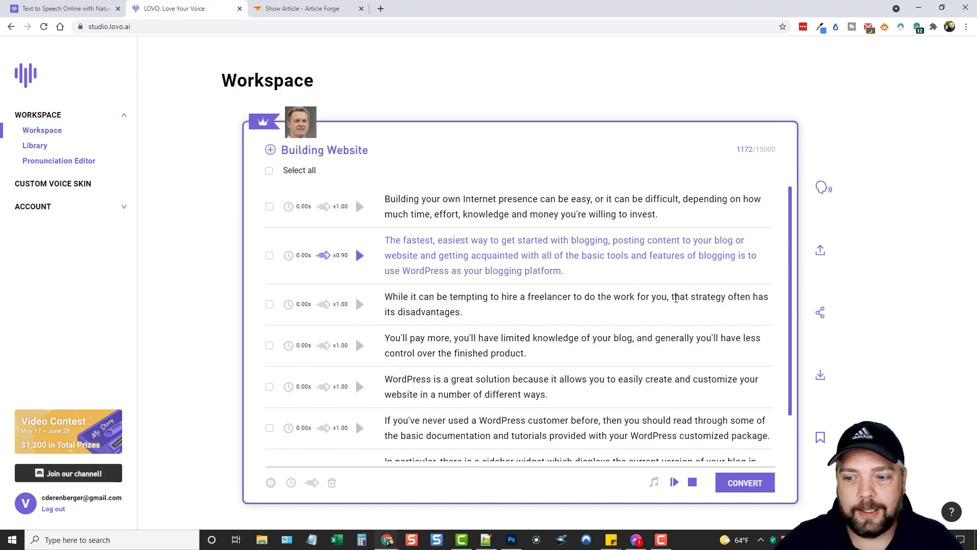
scroll(439, 291, "down", 1)
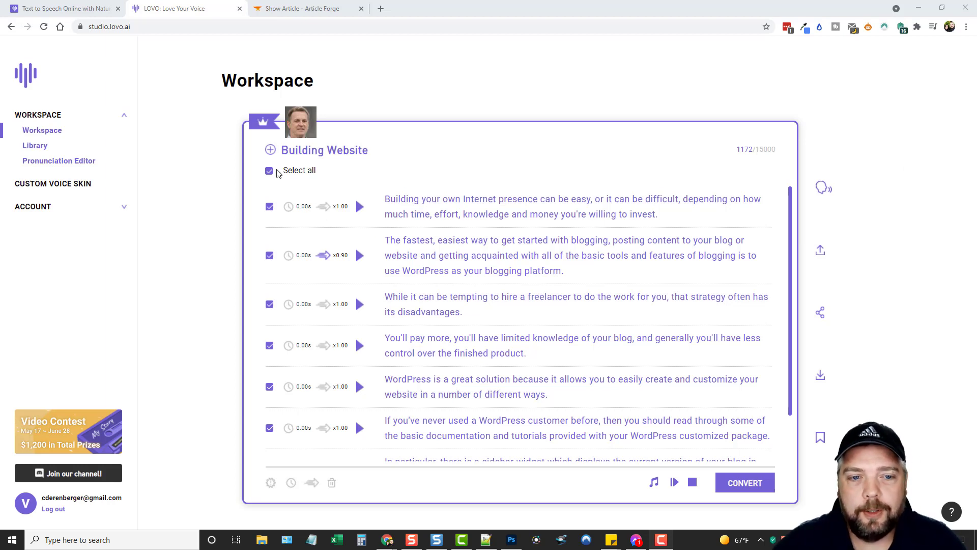
Step: Open the background music selection and listen to A New Beginning, Acoustic Breeze, Adventure and Better Days
left_click(654, 484)
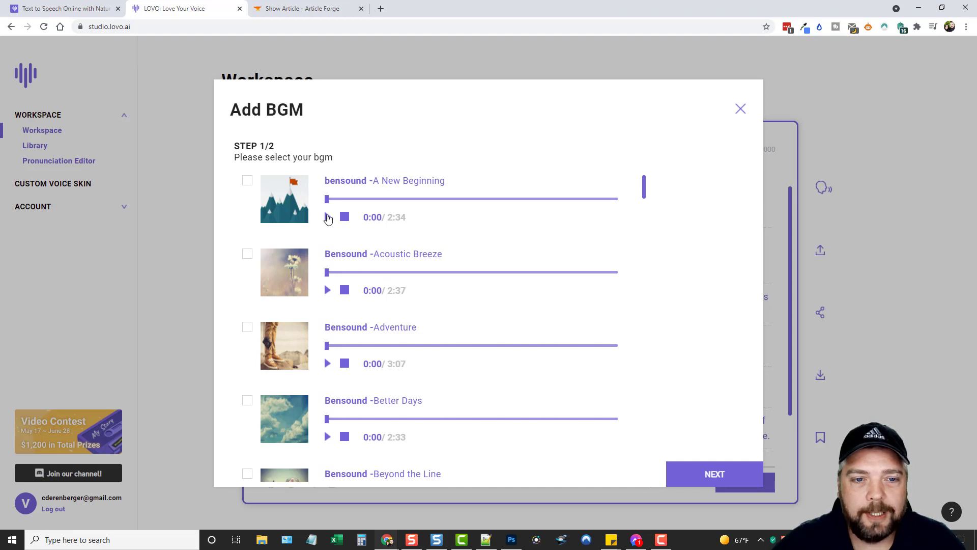
scroll(355, 313, "down", 15)
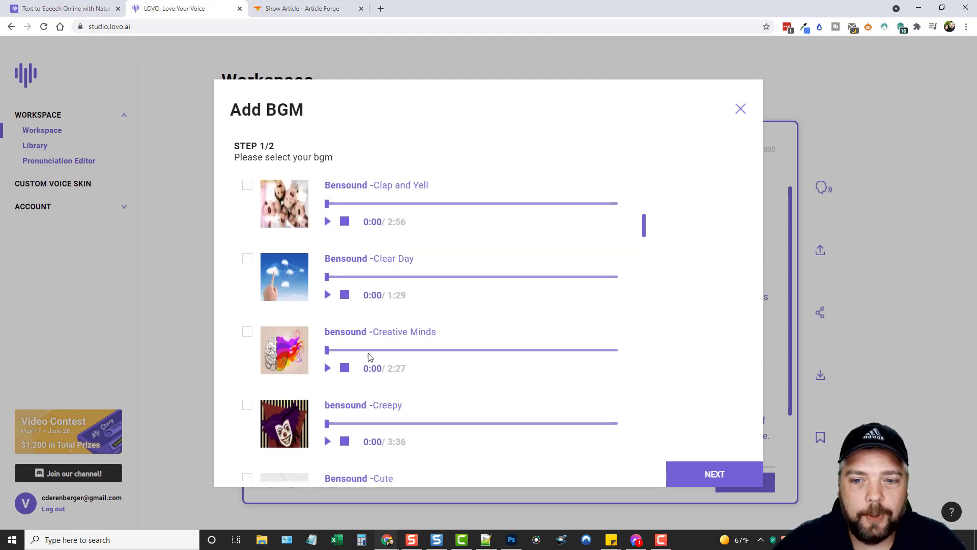
left_click_drag(644, 253, 633, 478)
left_click(328, 217)
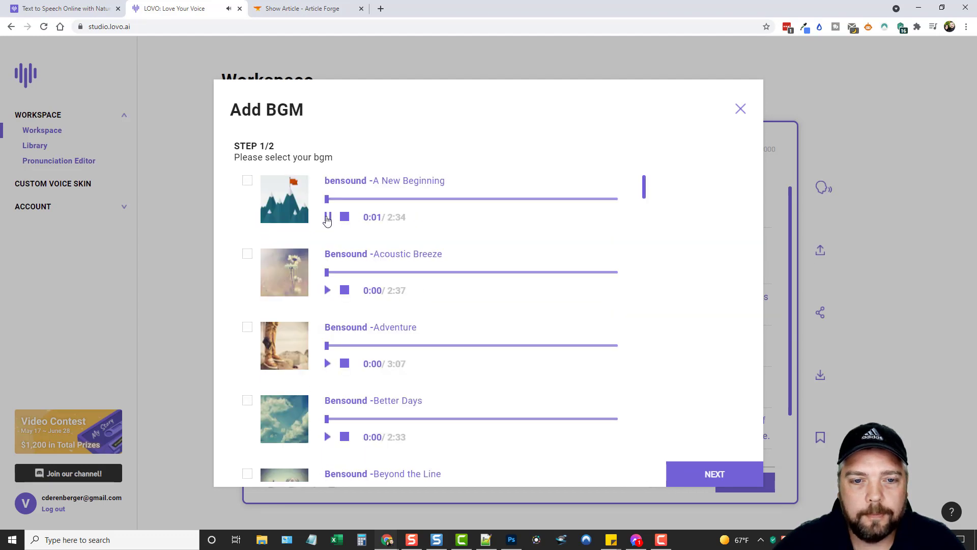
left_click(328, 218)
left_click(328, 291)
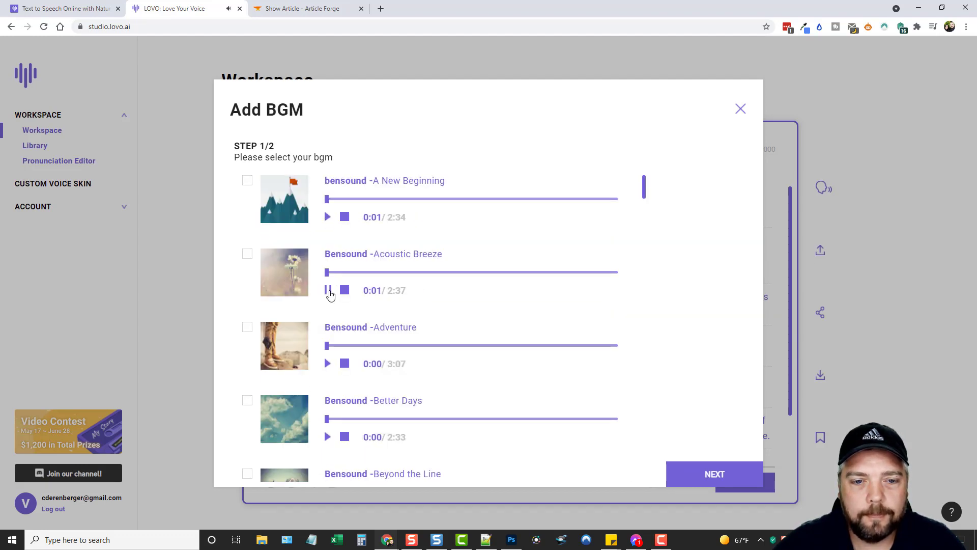
left_click(329, 291)
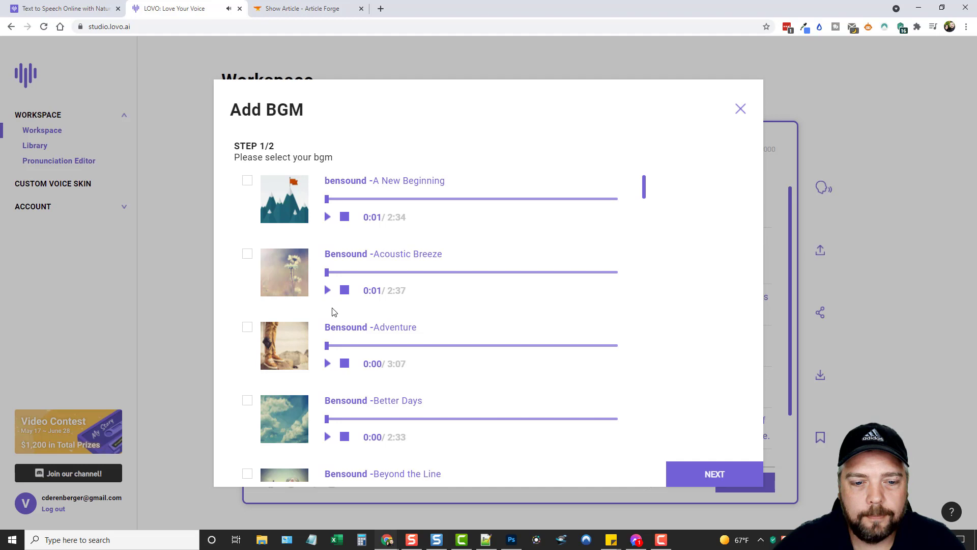
left_click(327, 363)
left_click(328, 364)
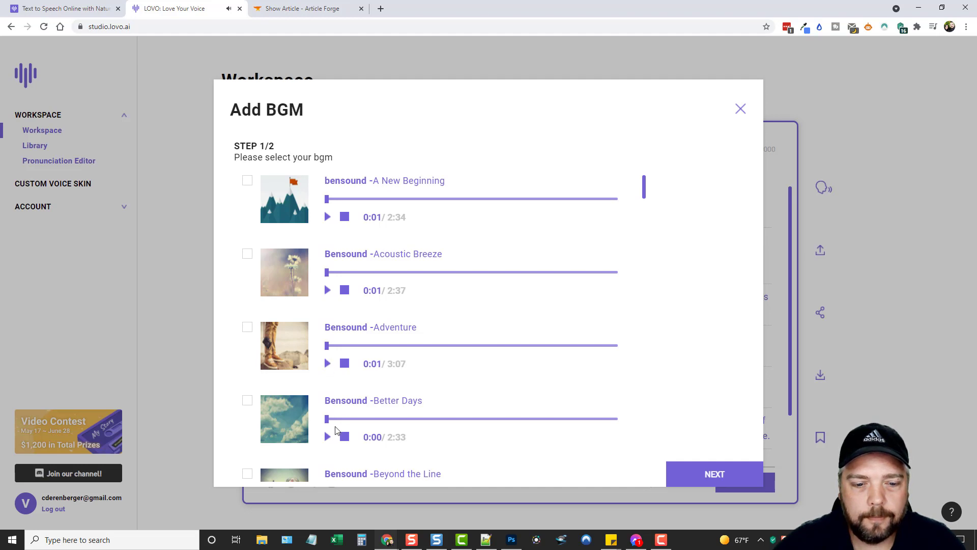
left_click(329, 438)
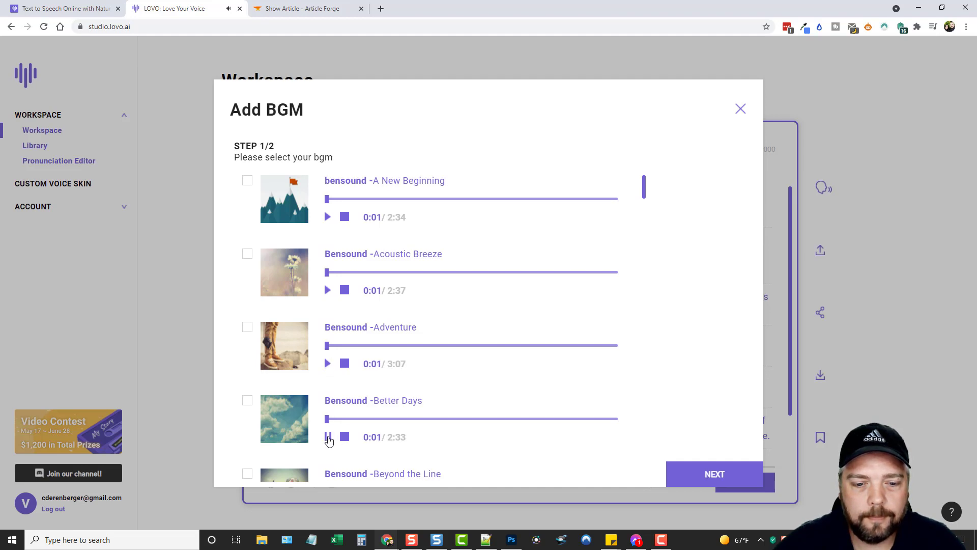
left_click(328, 436)
Step: Listen to the background tracks Beyond the Line, Birth Of A Hero and Buddy
scroll(336, 397, "down", 5)
left_click(328, 256)
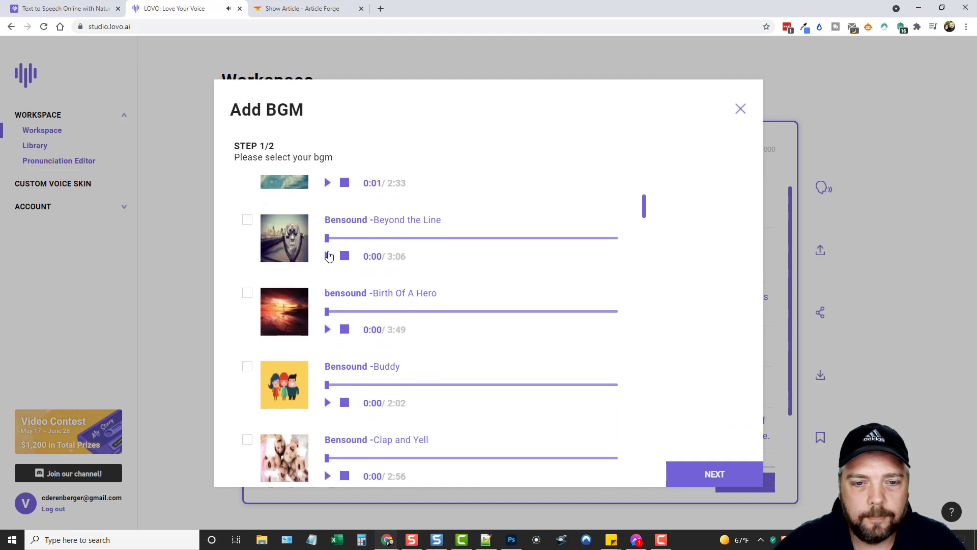
left_click(327, 258)
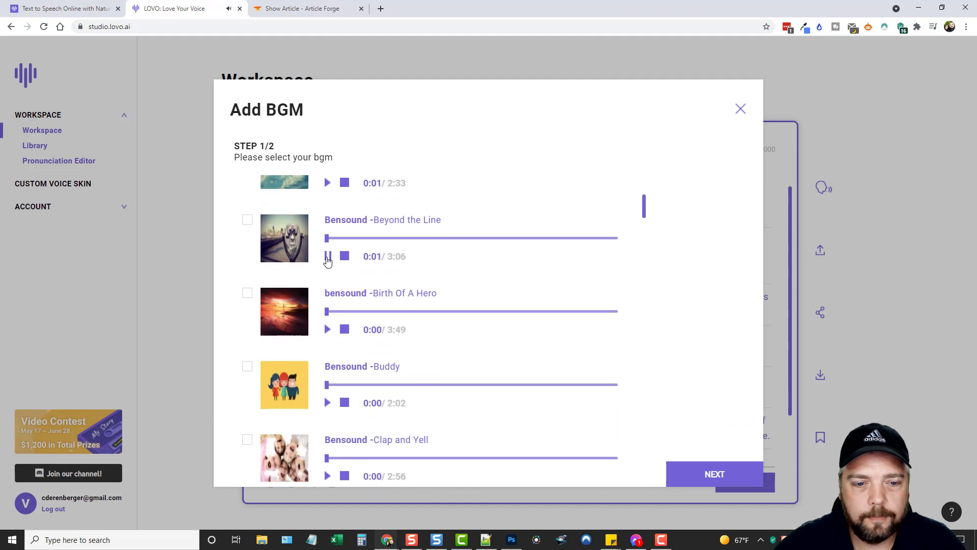
left_click(328, 331)
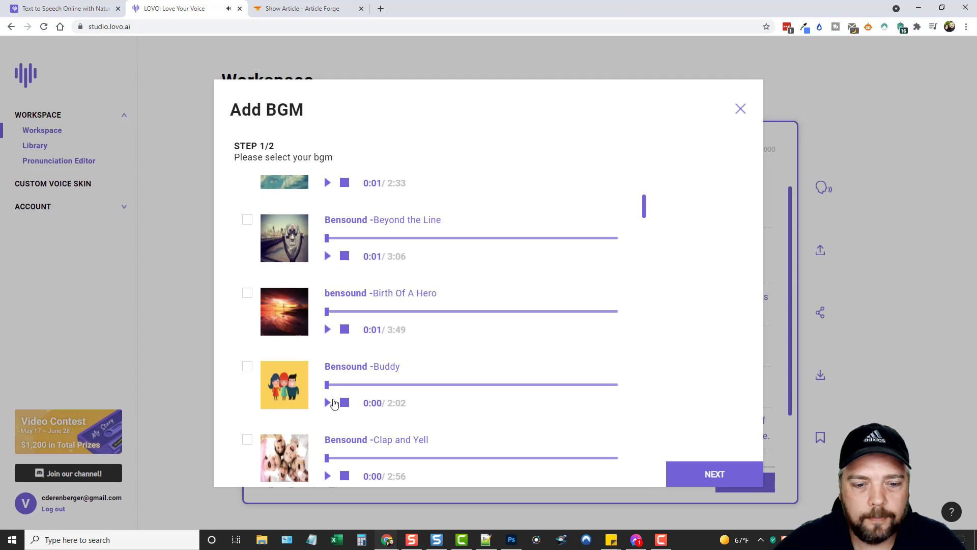
left_click(327, 403)
left_click(326, 403)
Step: Choose Buddy as the background music and proceed to the voice overlay settings
scroll(370, 297, "down", 2)
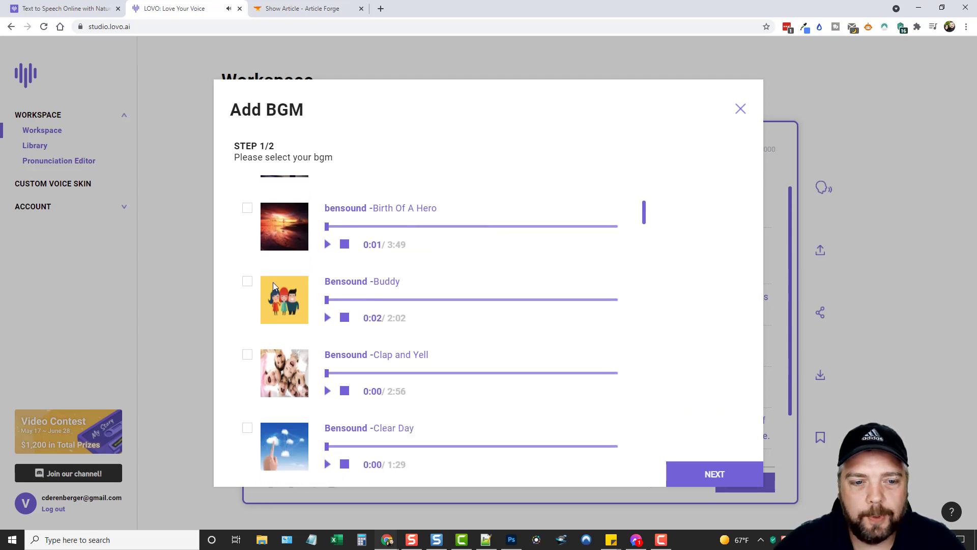
left_click(247, 282)
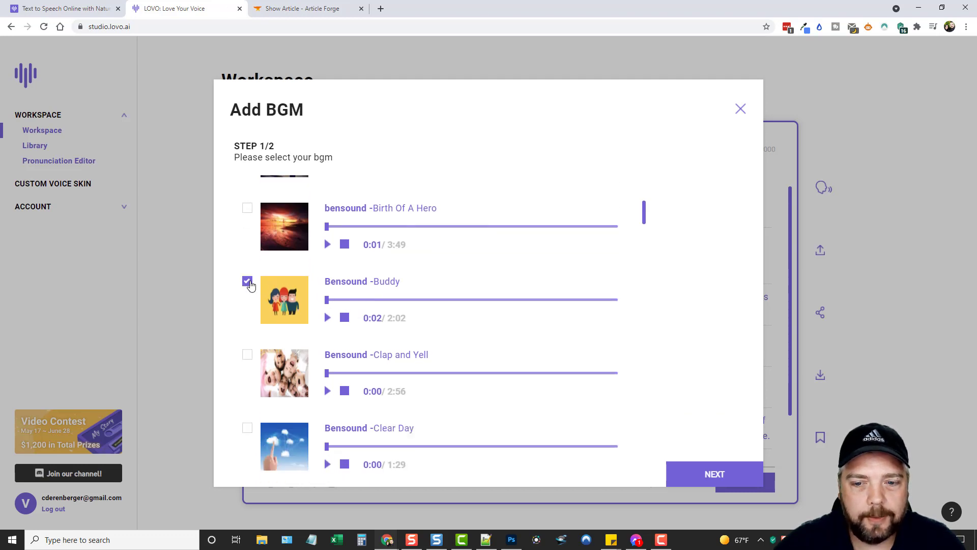
left_click(691, 481)
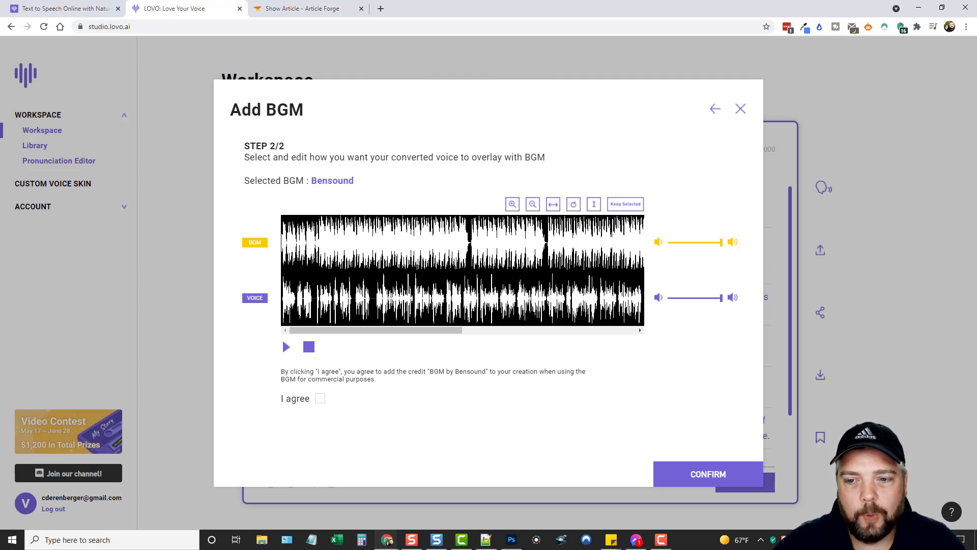
Step: Lower the background music volume in stages to about a tenth of its range, previewing the mix with the voice after each change
left_click_drag(721, 243, 696, 246)
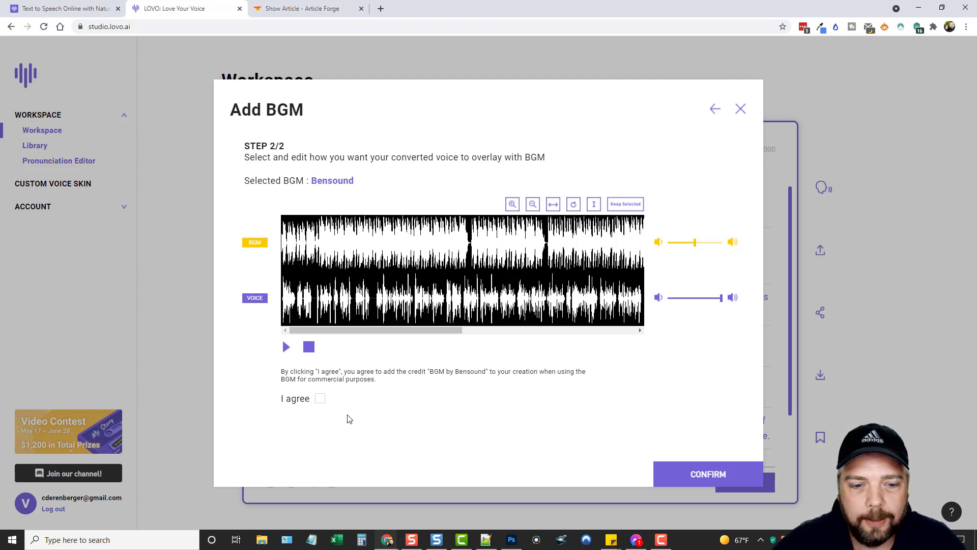
left_click(286, 347)
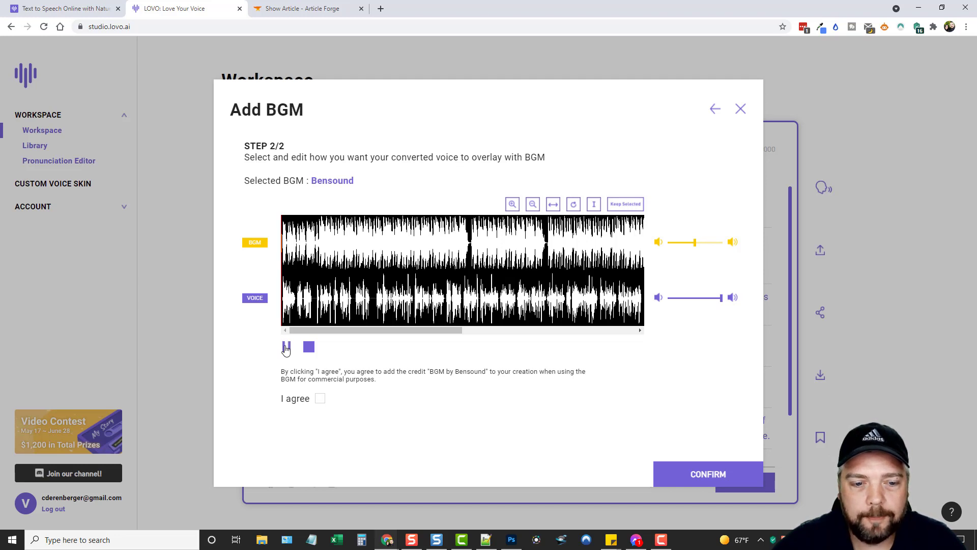
left_click(287, 348)
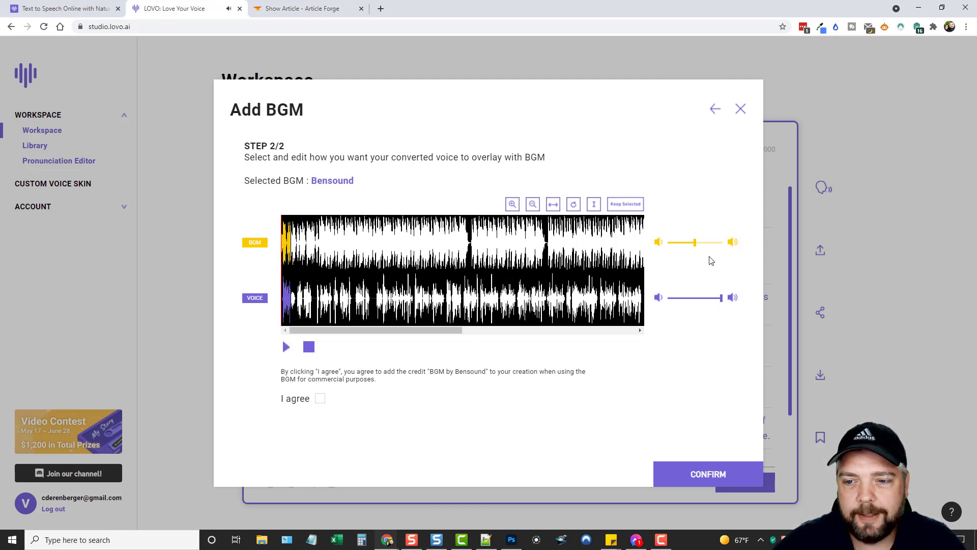
left_click_drag(695, 244, 678, 243)
left_click(287, 348)
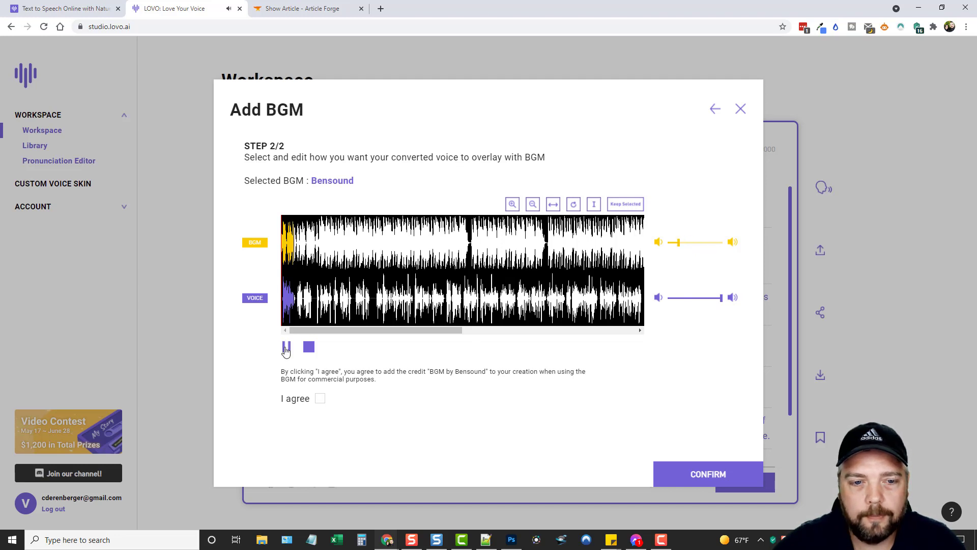
left_click(286, 349)
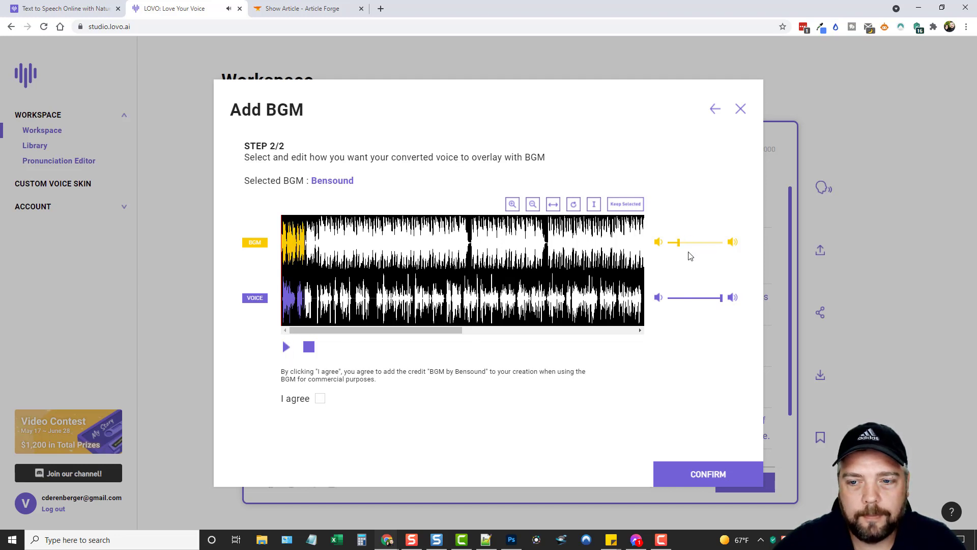
left_click_drag(678, 244, 672, 246)
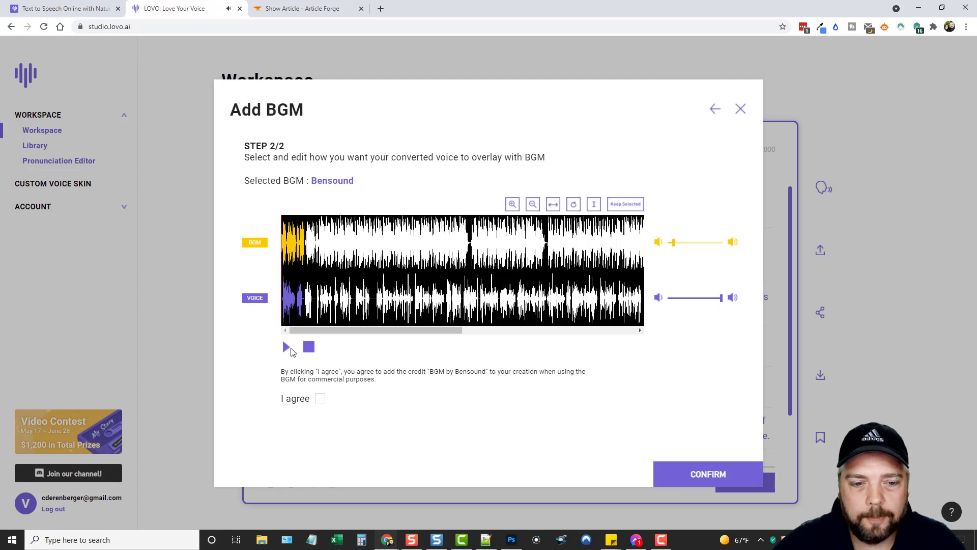
left_click(286, 347)
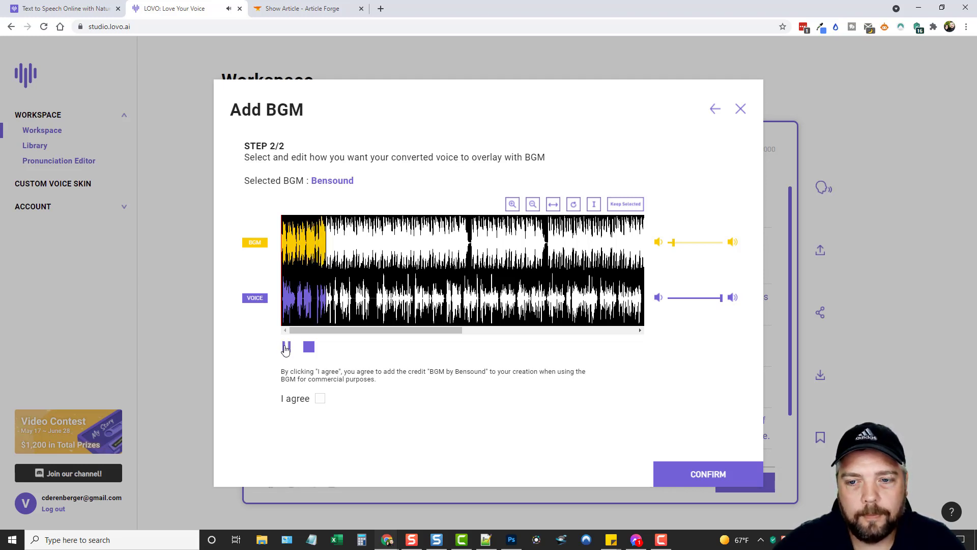
left_click(286, 348)
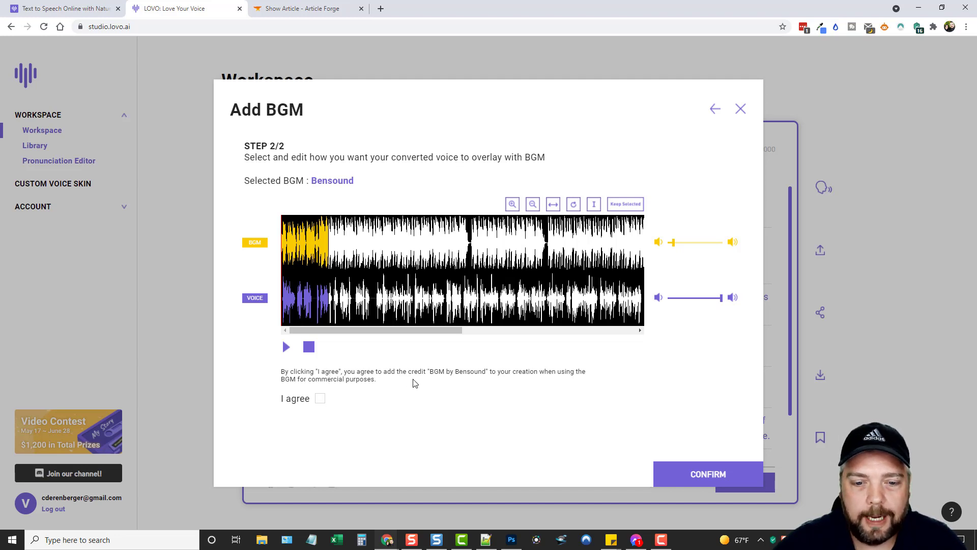
Step: Highlight the credit text "BGM by Bensound" and agree to add it to the creation for commercial use
left_click_drag(429, 372, 485, 374)
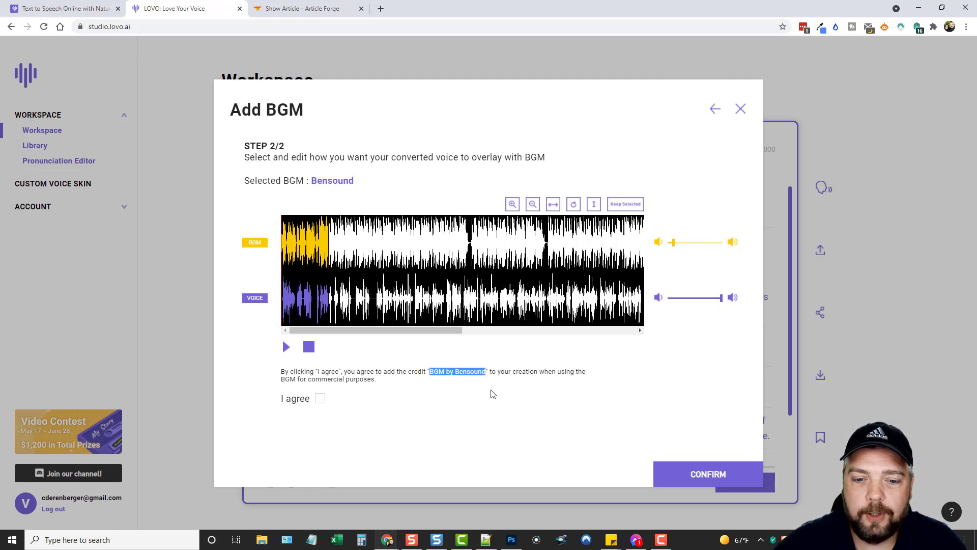
left_click(320, 398)
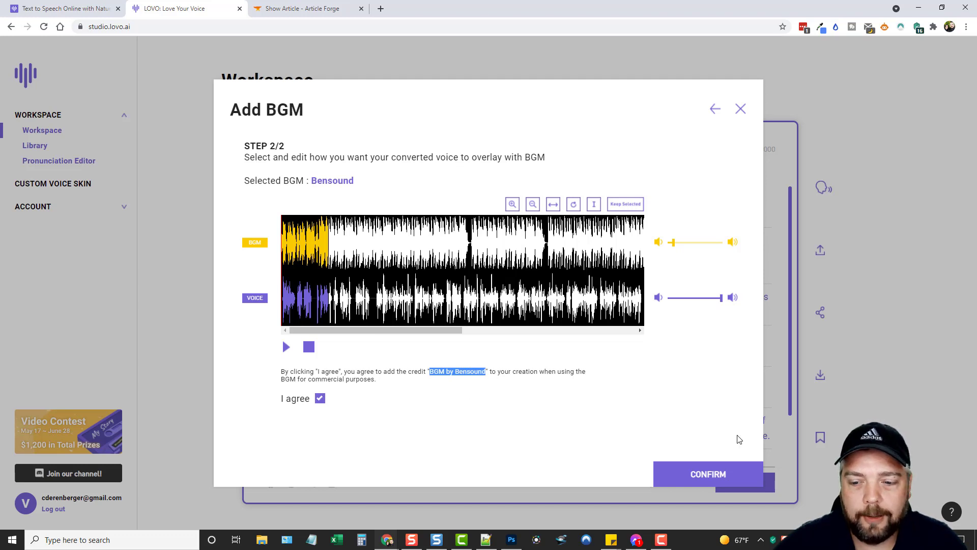
Step: Apply the background music to the Building Website voiceover and listen to the combined playback before stopping it
left_click(708, 472)
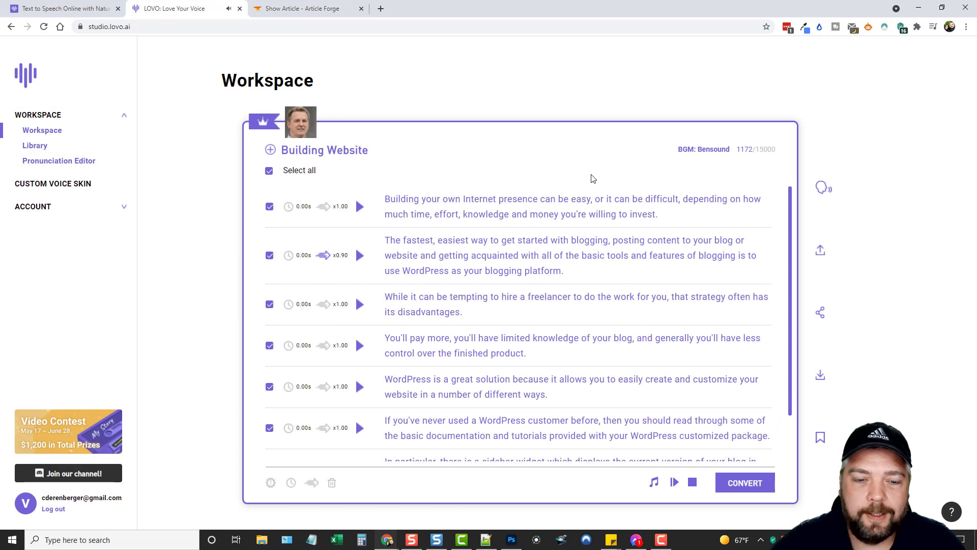
left_click(674, 483)
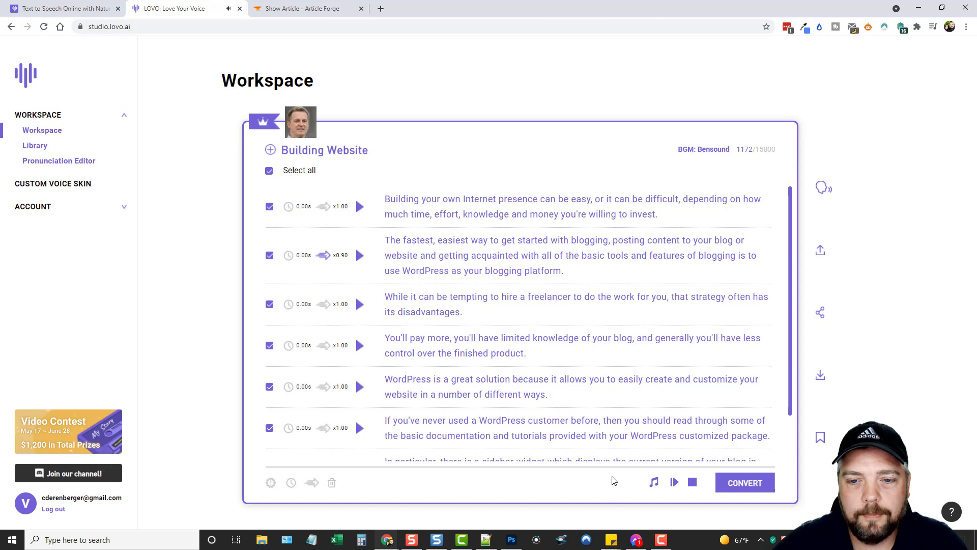
left_click(693, 487)
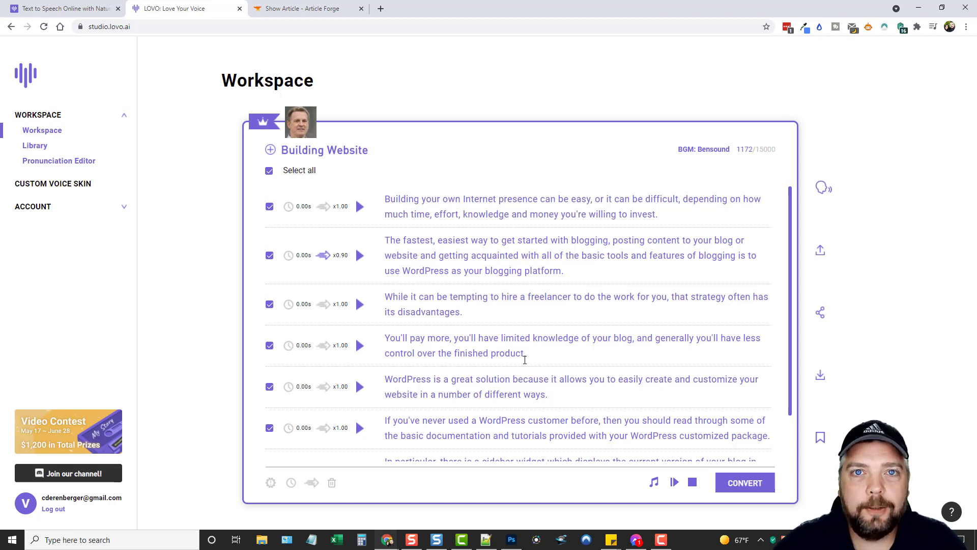
Step: Look through the Building Website script's sentences and download the voiceover
left_click(524, 360)
scroll(524, 360, "down", 1)
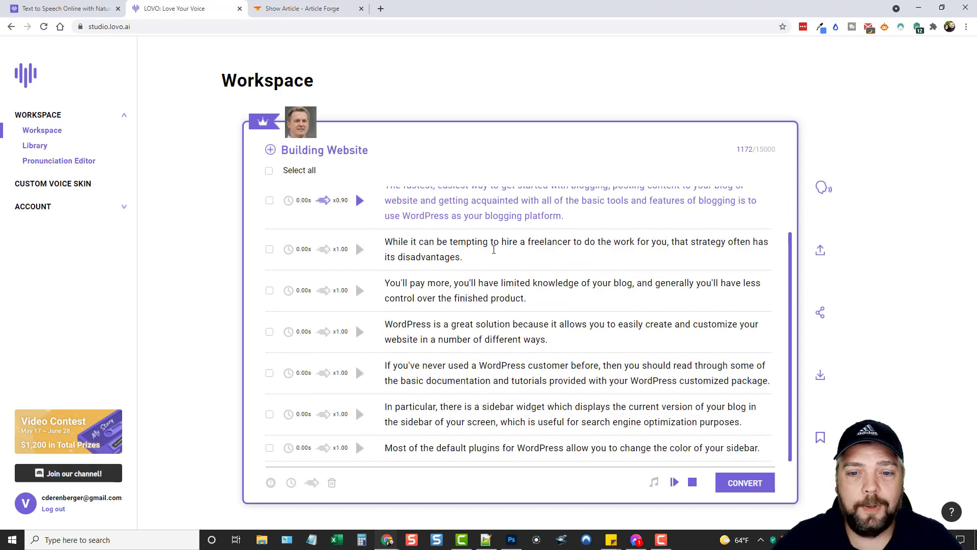
scroll(494, 250, "up", 1)
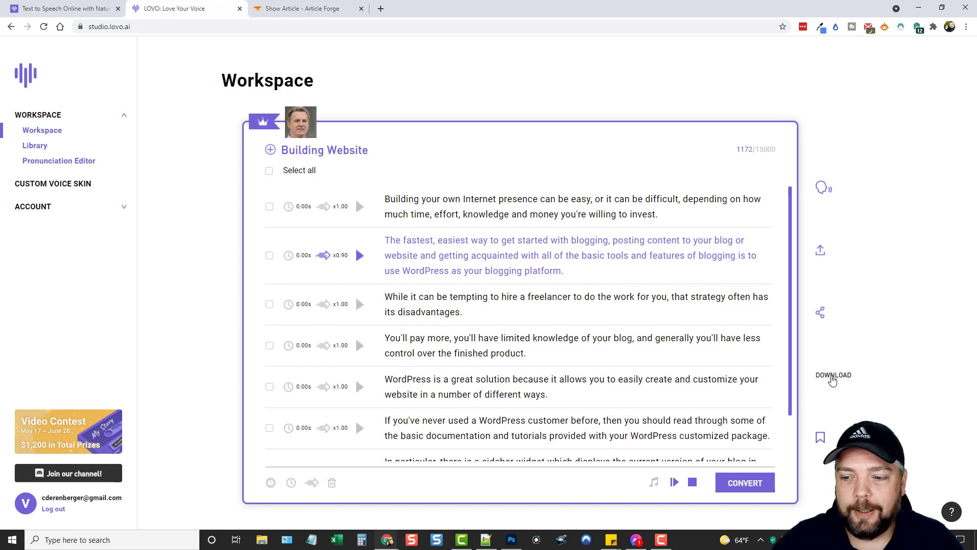
left_click(832, 378)
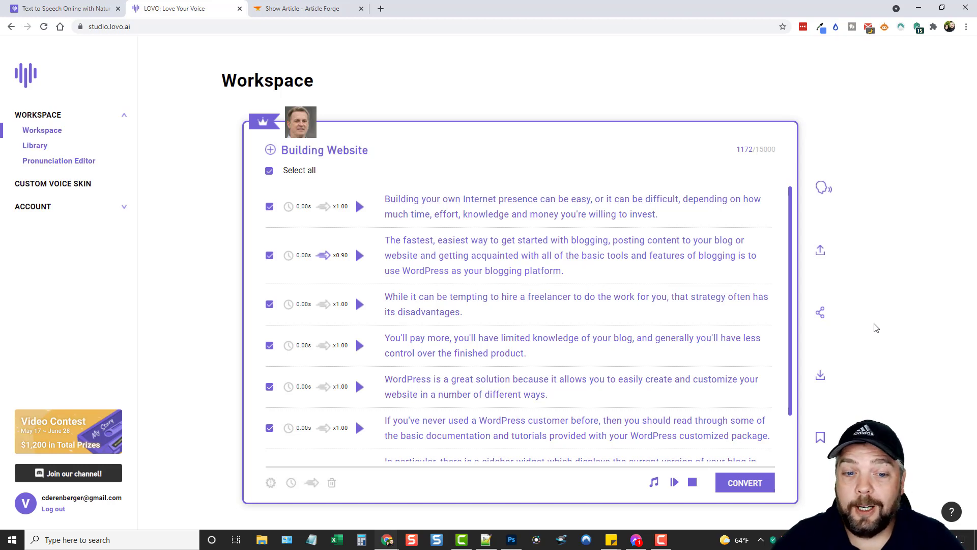